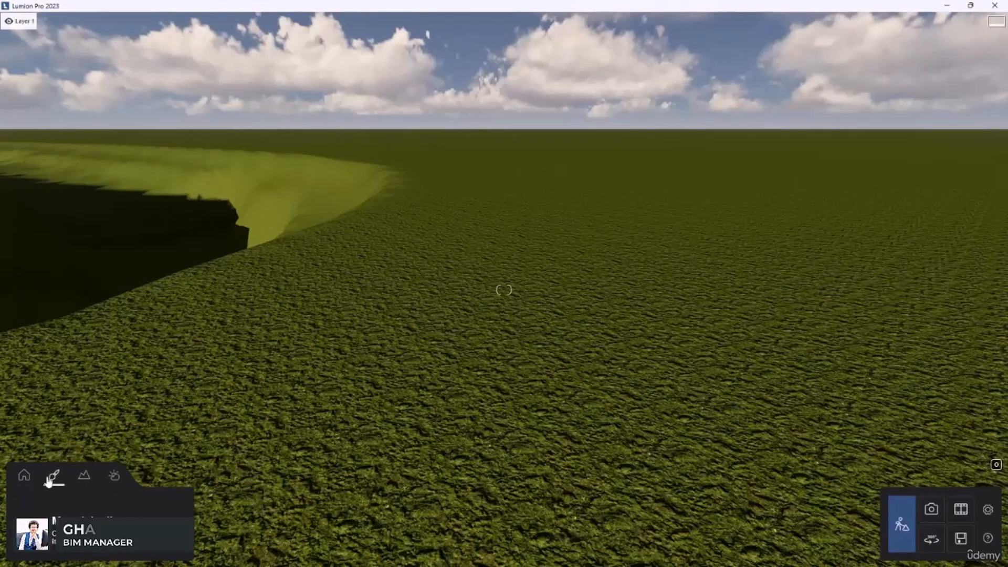
# Open the Nature object library for placing objects and clear its existing willow search.
pyautogui.click(24, 475)
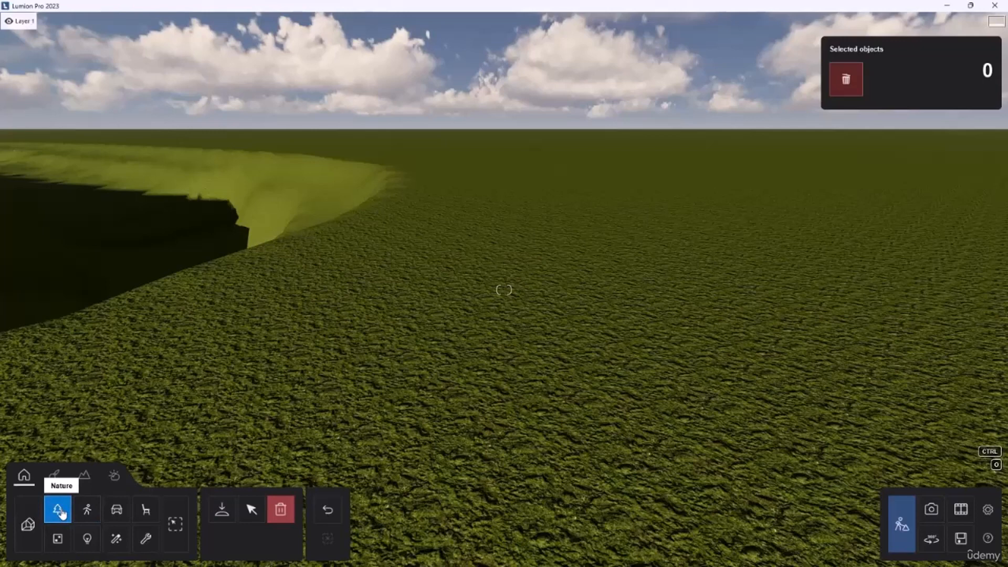
pyautogui.click(222, 511)
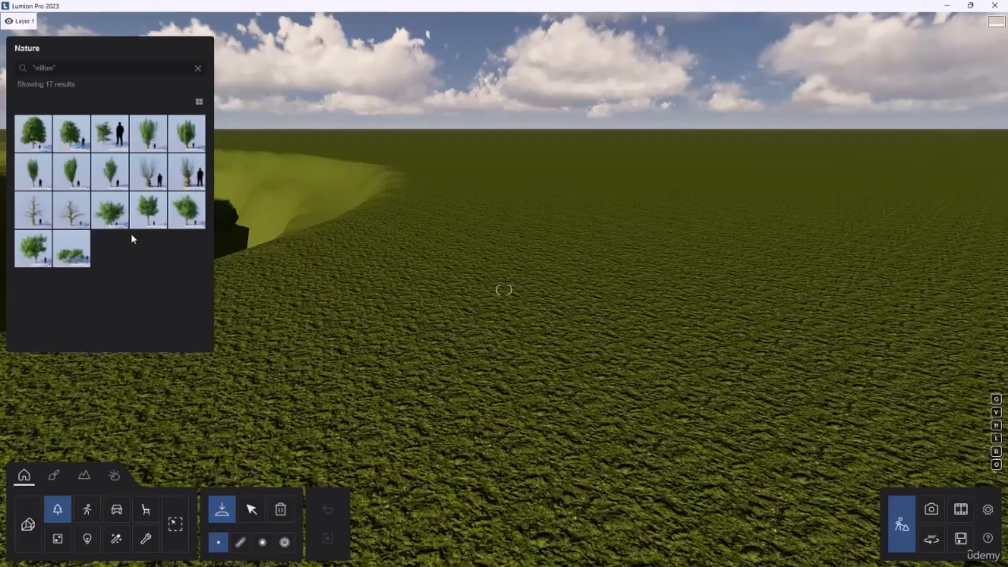
pyautogui.moveTo(120, 176)
pyautogui.click(197, 67)
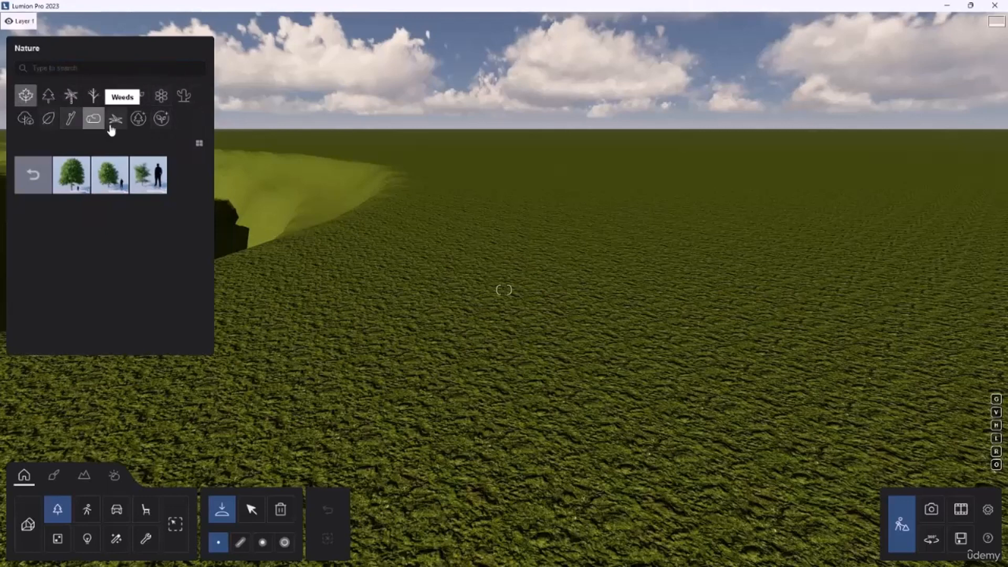
# Choose Ash 001 from the ash collection in the fine-detail trees category.
pyautogui.click(138, 122)
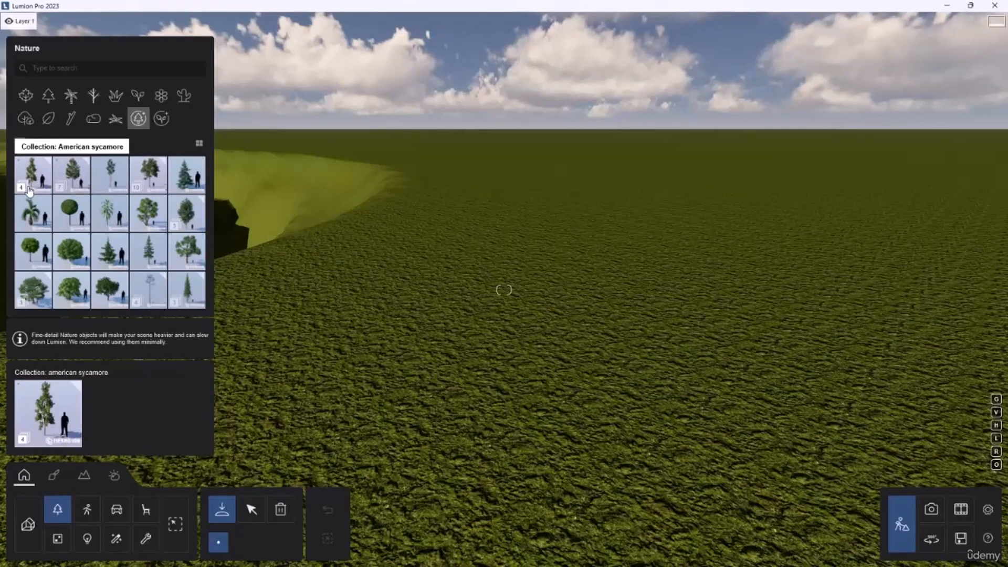
pyautogui.click(73, 182)
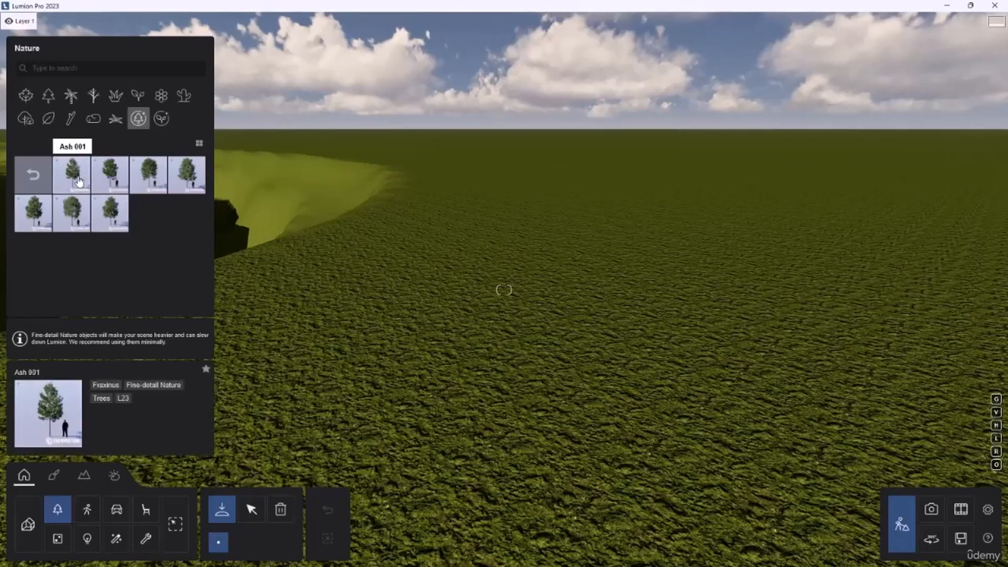
pyautogui.click(79, 179)
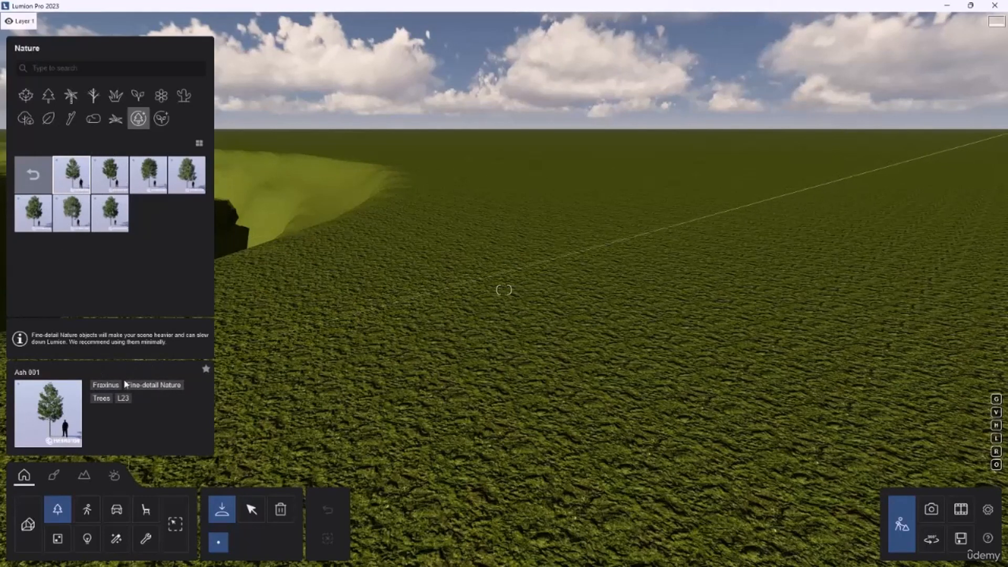
# Filter the Nature library by Ash 001's L23 and Fraxinus tags, and clear the tag search.
pyautogui.click(123, 400)
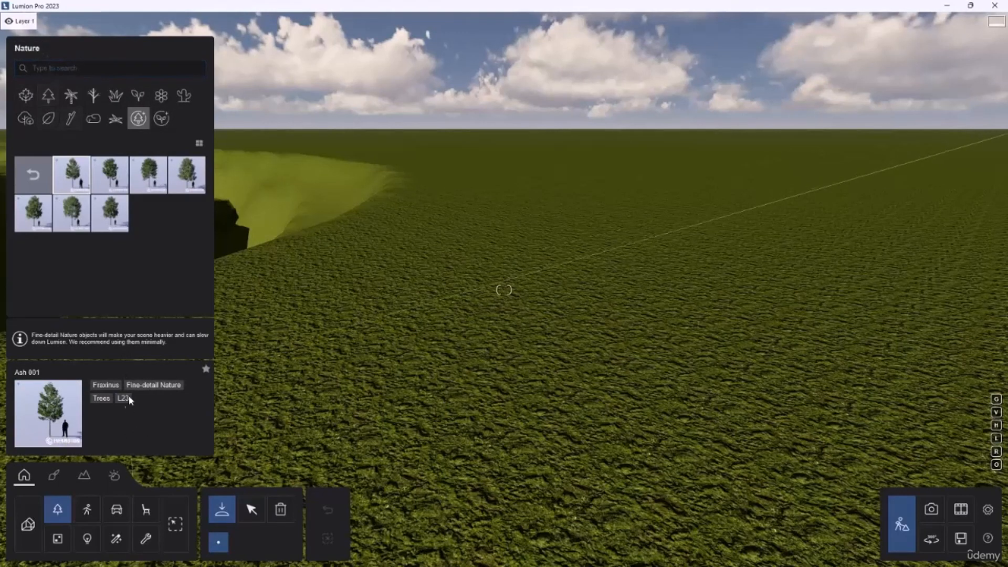
pyautogui.click(123, 399)
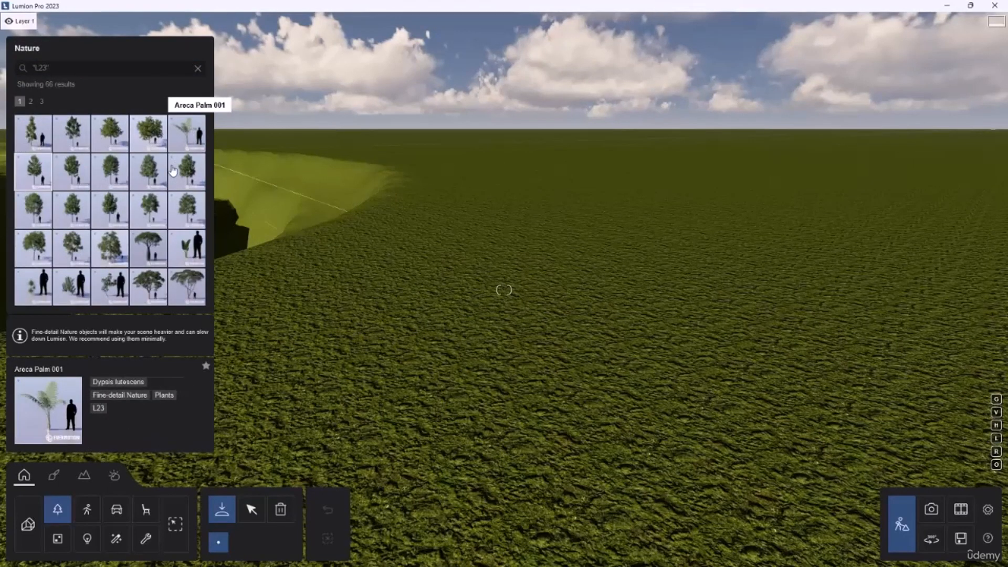
pyautogui.scroll(-2, 173, 176)
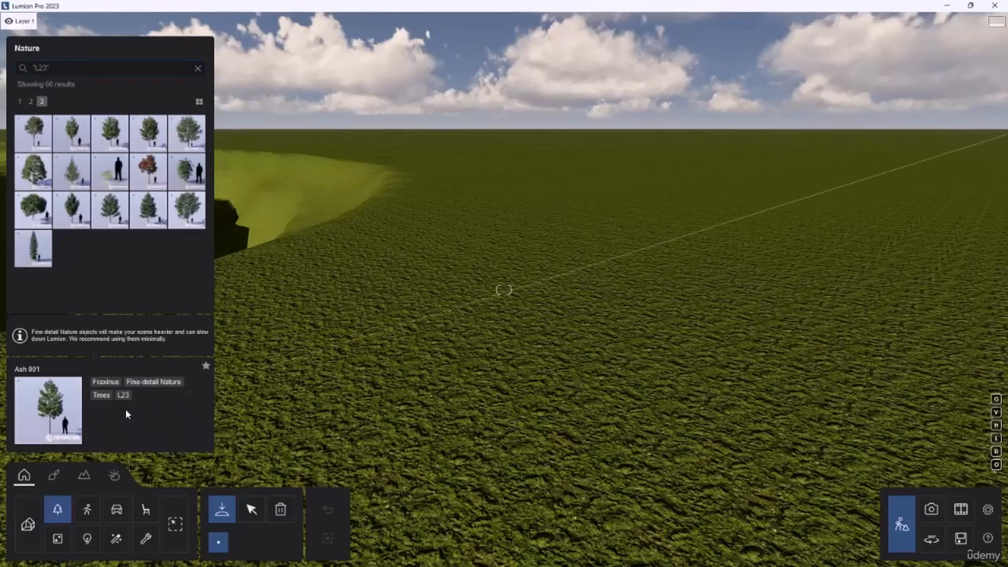
pyautogui.click(101, 395)
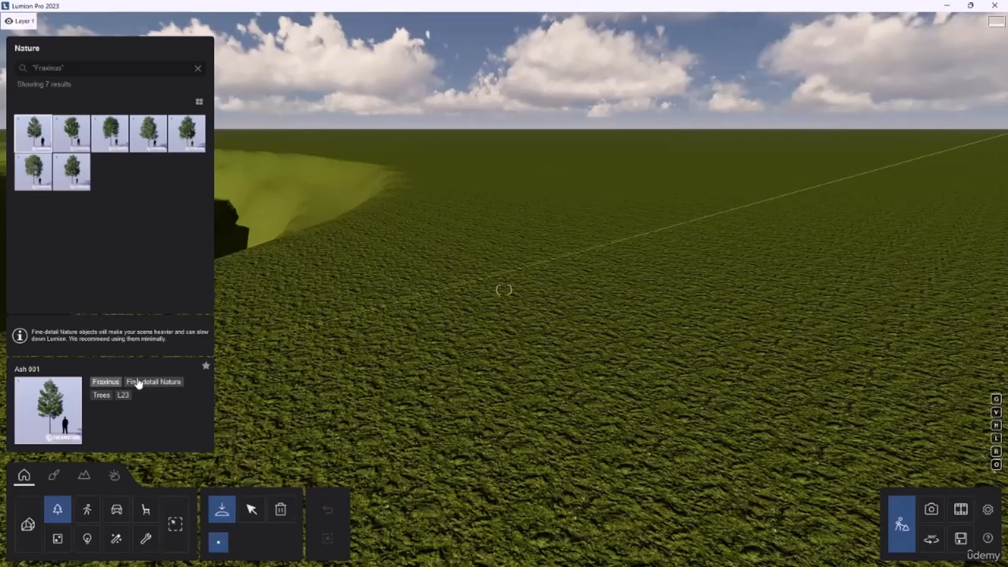
pyautogui.click(198, 69)
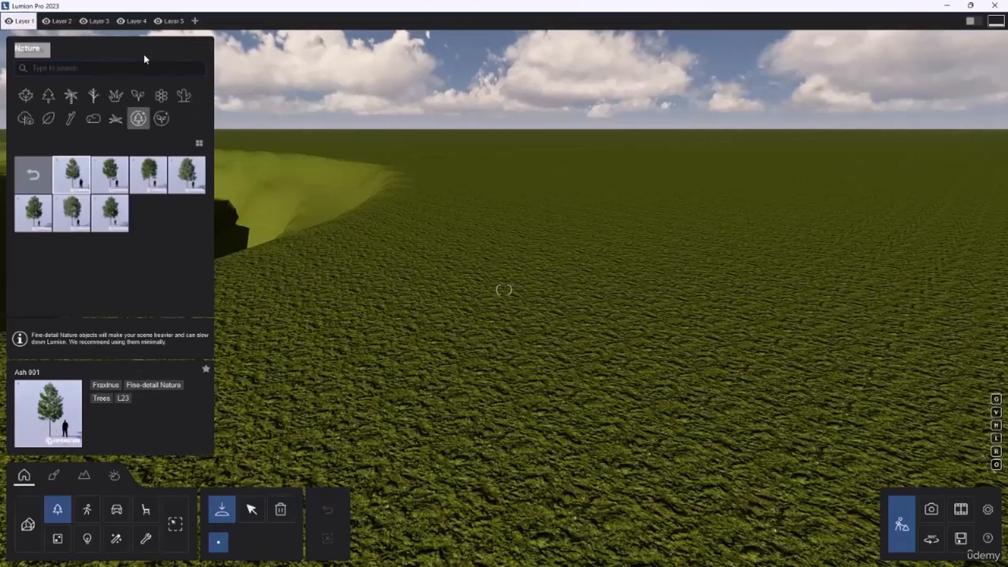
# Browse the first six pages of the Broadleaf category to examine the available tree collections.
pyautogui.click(23, 96)
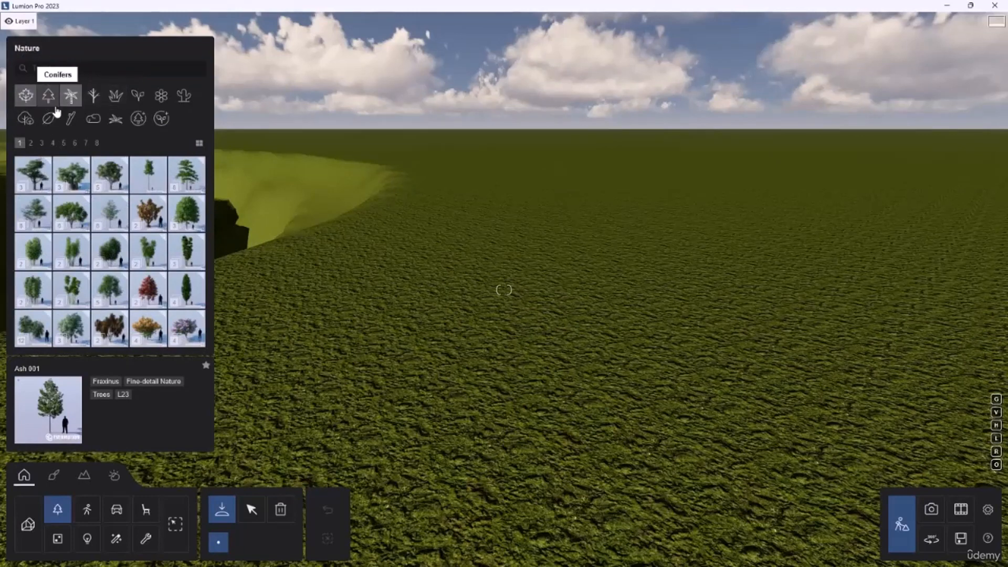
pyautogui.click(31, 143)
pyautogui.click(42, 143)
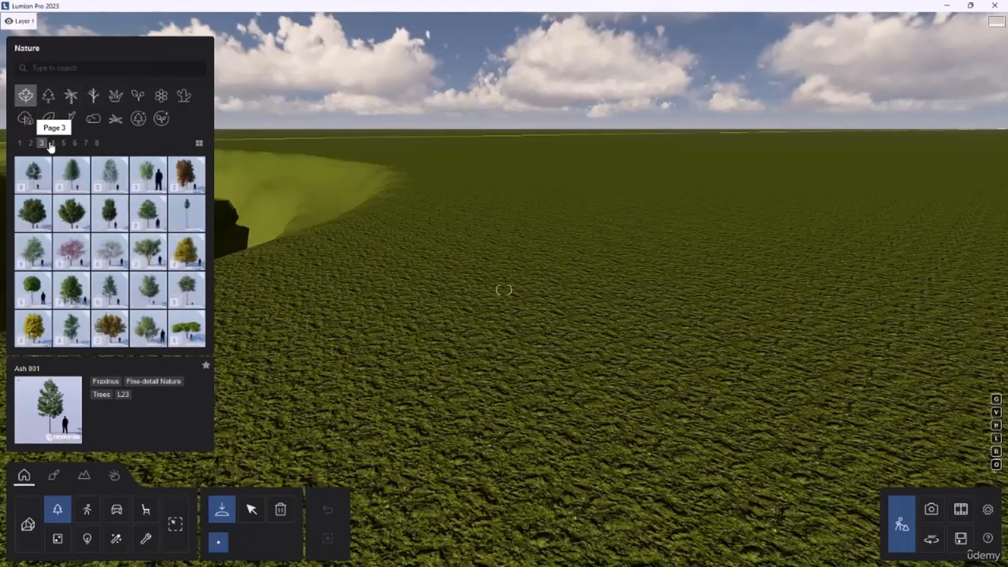
pyautogui.click(53, 144)
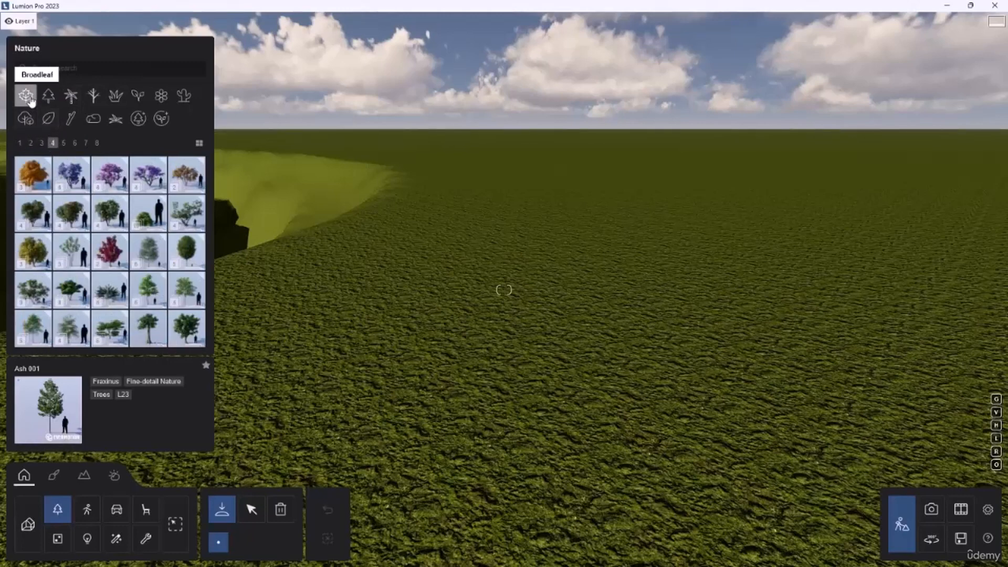
pyautogui.click(64, 144)
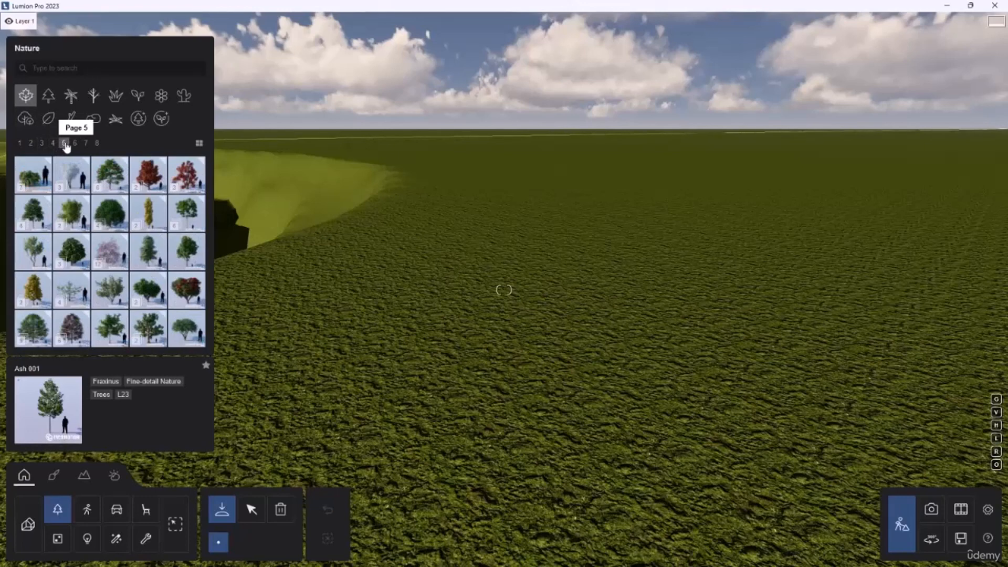
pyautogui.click(75, 145)
pyautogui.click(65, 144)
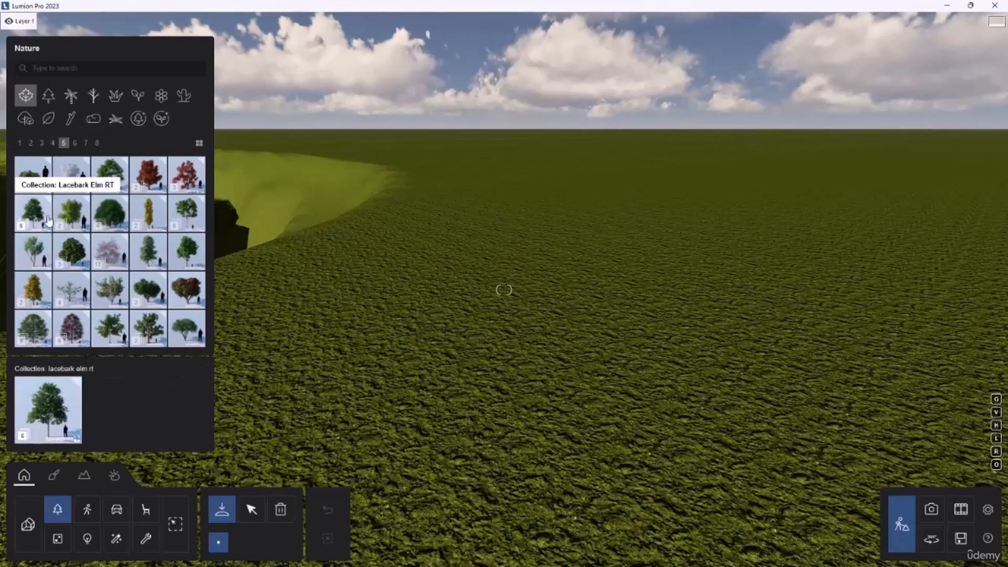
# Toggle the library's thumbnail size back and forth, leaving the large thumbnails on.
pyautogui.click(199, 144)
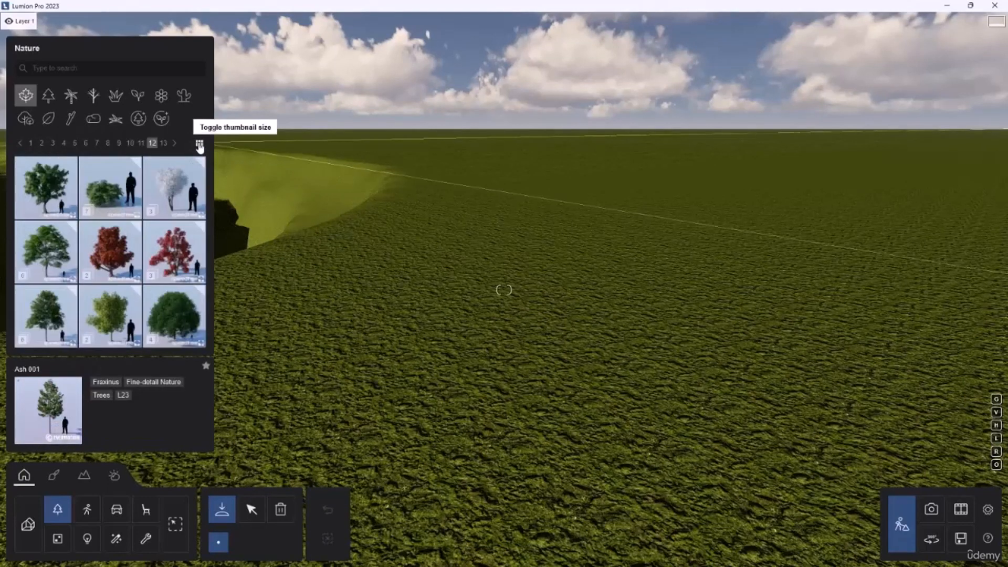
pyautogui.click(199, 143)
pyautogui.click(198, 143)
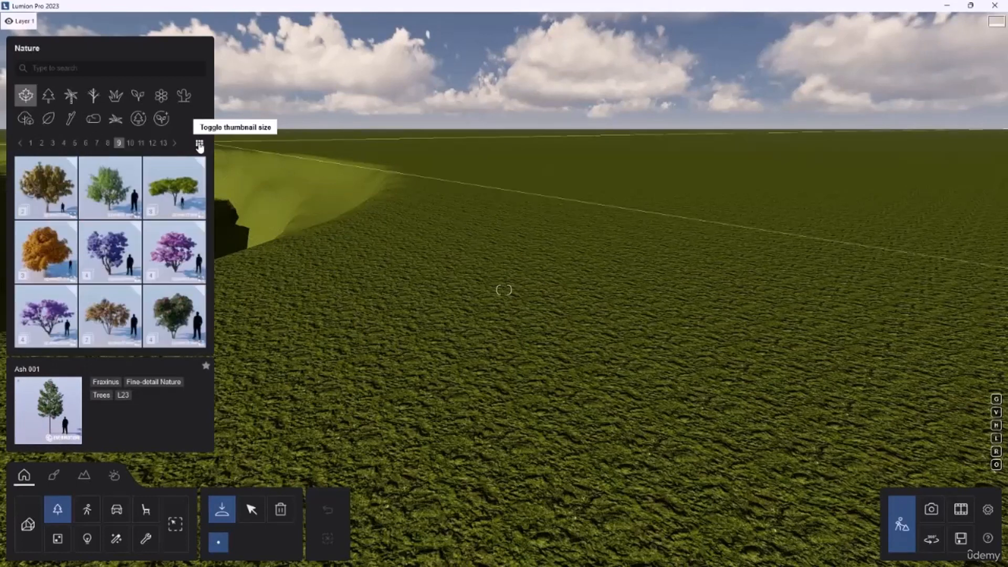
pyautogui.click(200, 144)
pyautogui.click(200, 143)
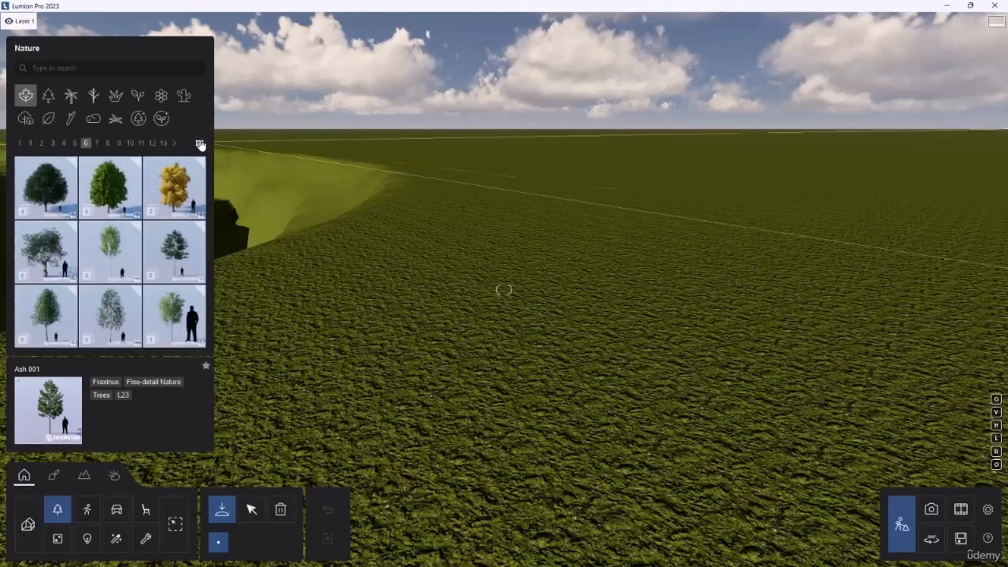
# Look through the large thumbnails of the Broadleaf collections to find a tree to place.
pyautogui.scroll(-14, 144, 207)
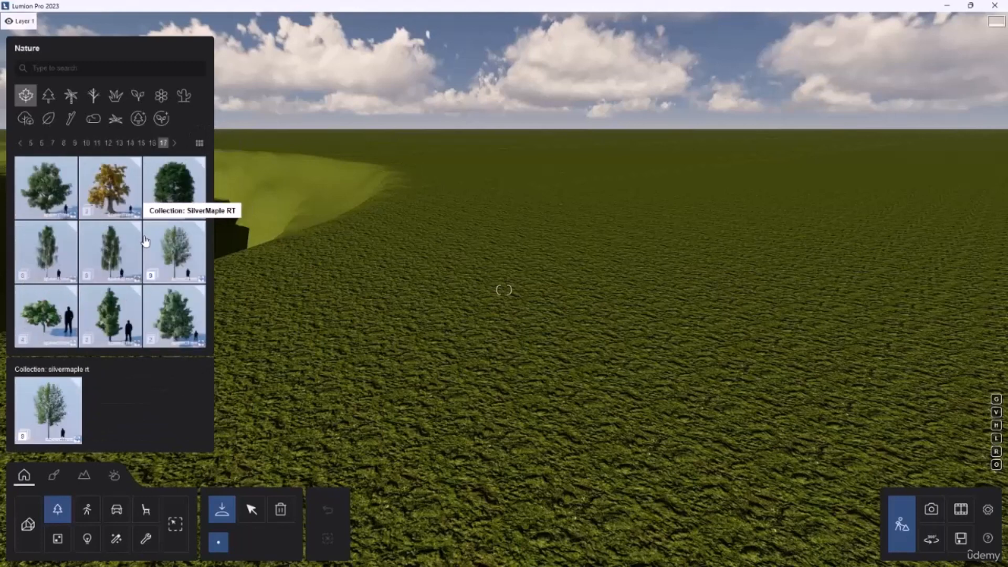
pyautogui.scroll(16, 190, 236)
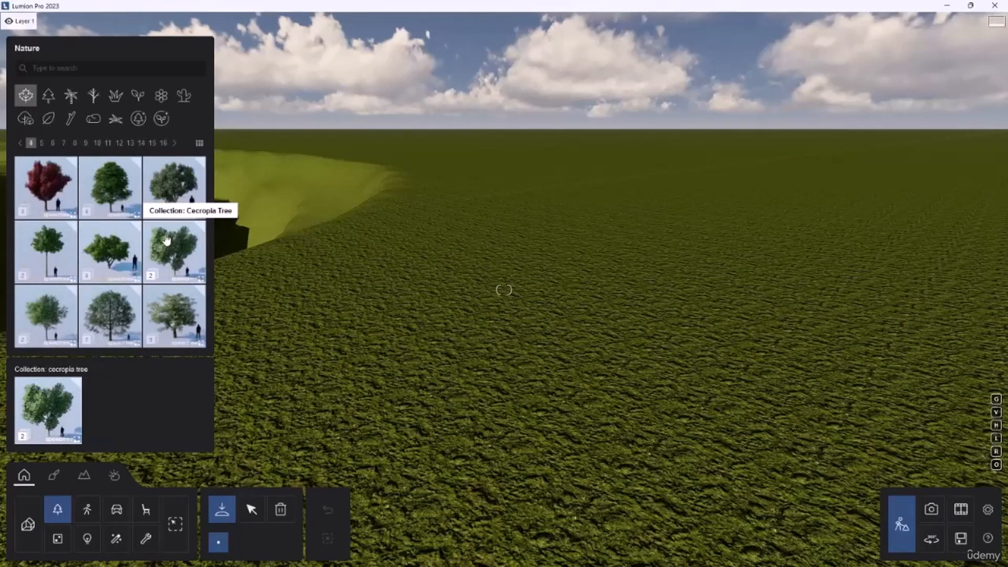
pyautogui.scroll(1, 167, 245)
pyautogui.scroll(-1, 167, 245)
pyautogui.scroll(2, 167, 245)
pyautogui.scroll(-5, 45, 159)
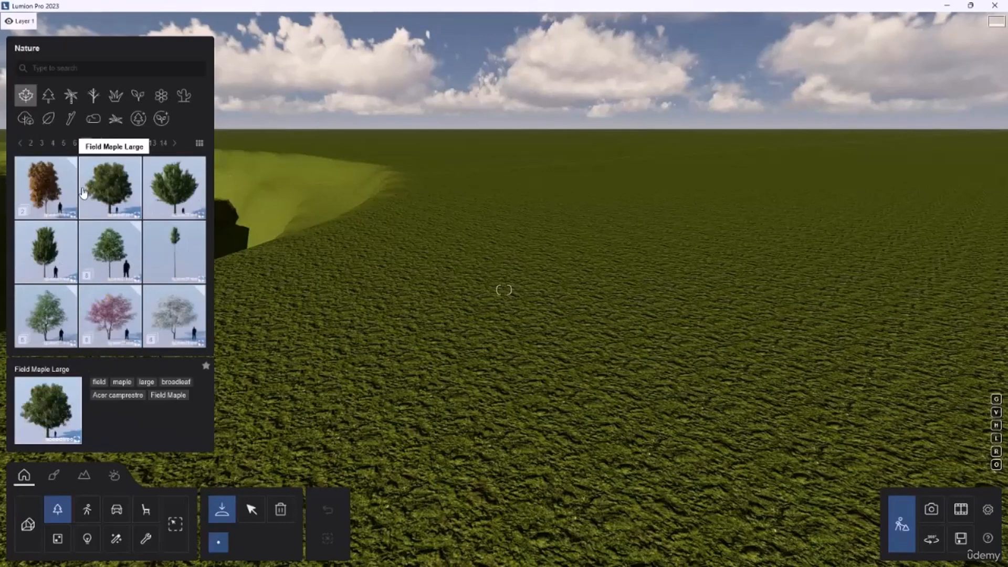
pyautogui.scroll(6, 152, 199)
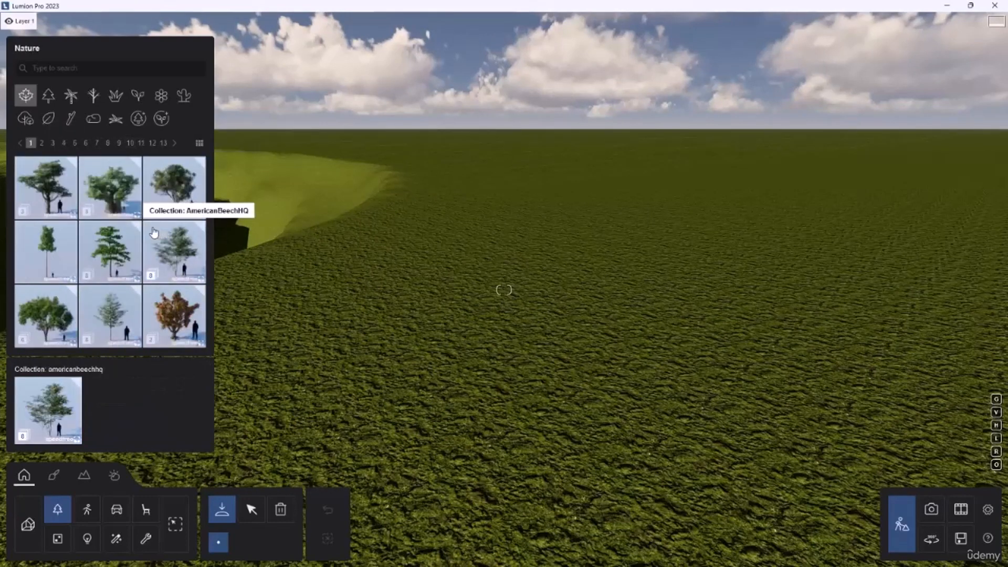
pyautogui.scroll(-2, 150, 233)
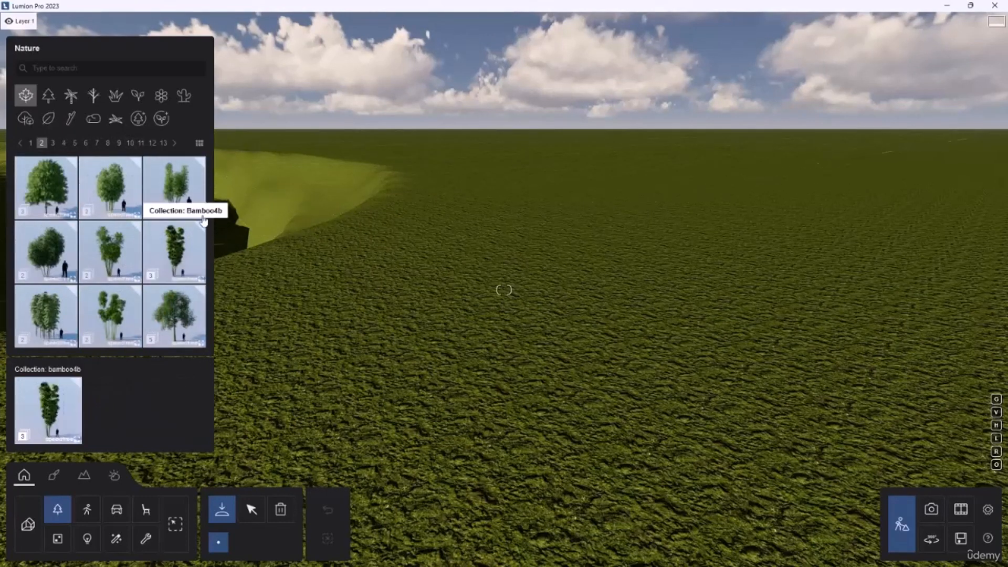
pyautogui.scroll(5, 79, 204)
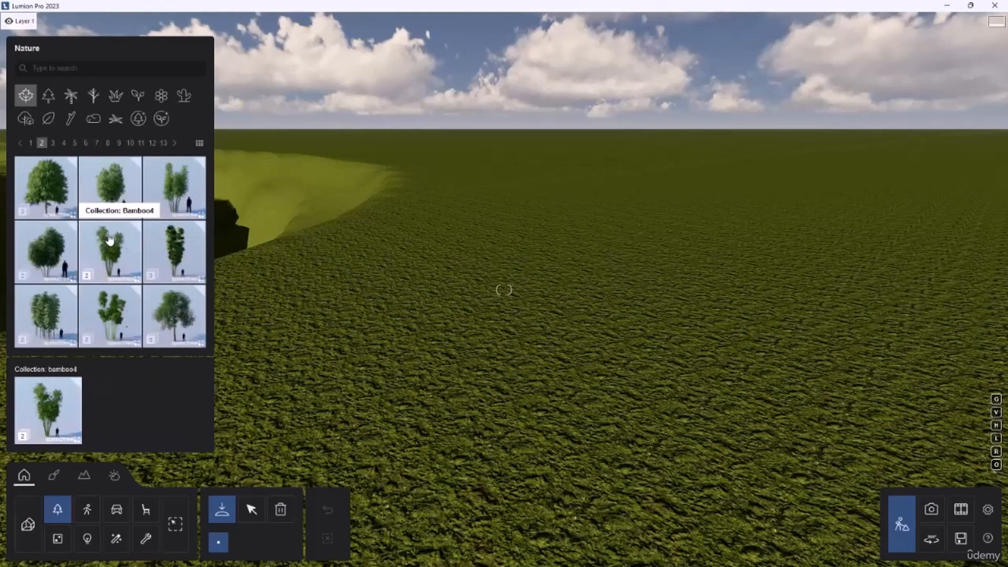
pyautogui.scroll(3, 110, 241)
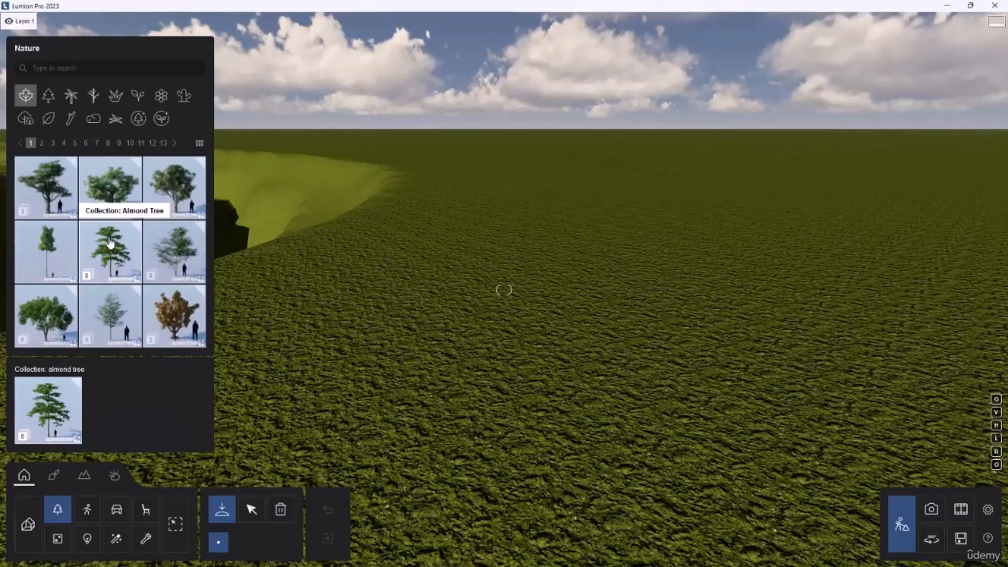
pyautogui.scroll(-2, 110, 242)
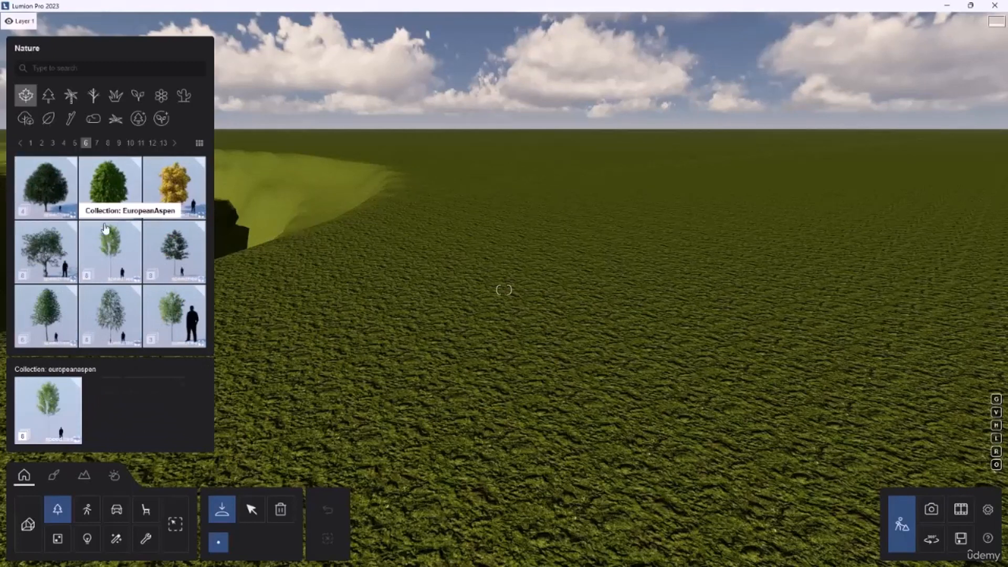
# Place one EuropeanAspen L2 tree from the EuropeanAspen collection on the grass at the centre of the view.
pyautogui.click(113, 256)
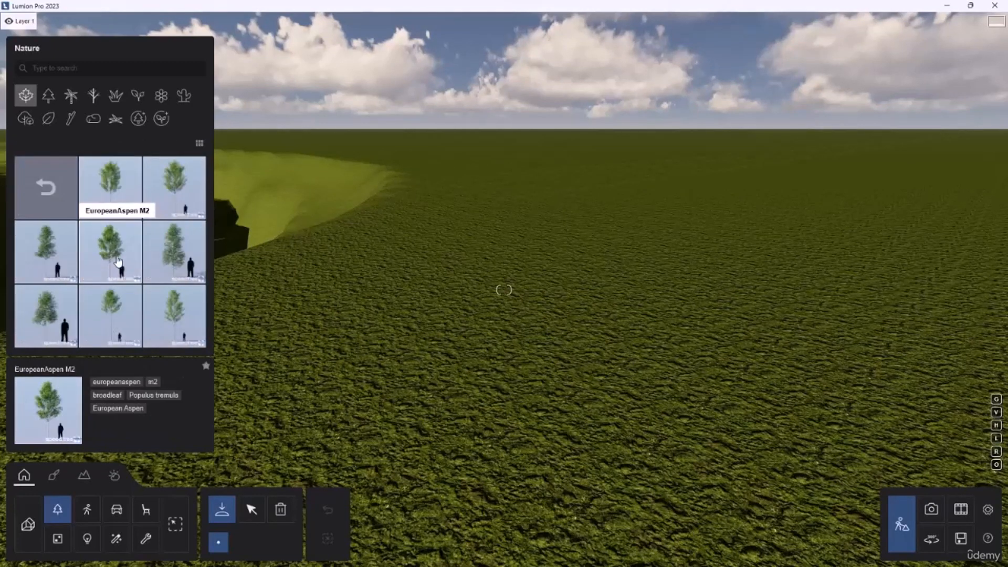
pyautogui.click(168, 204)
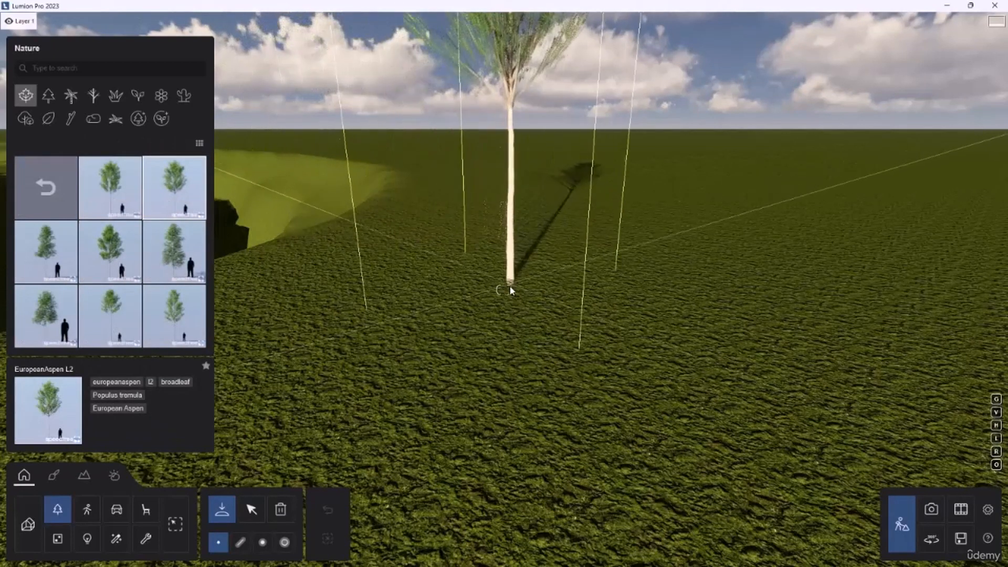
pyautogui.click(509, 284)
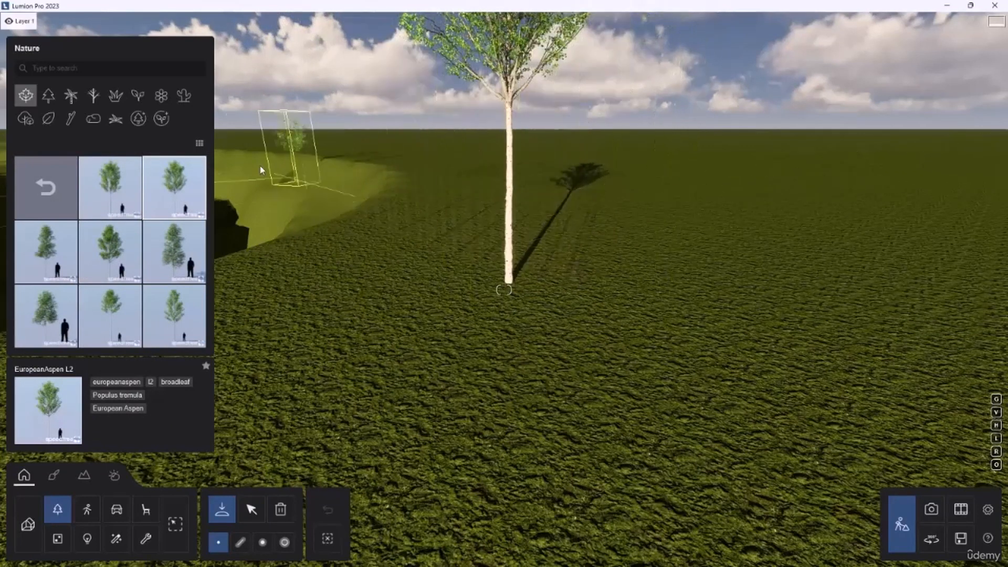
# Place one CurlyPalm S2 from the Palm category on the grass just beside the European aspen.
pyautogui.click(78, 99)
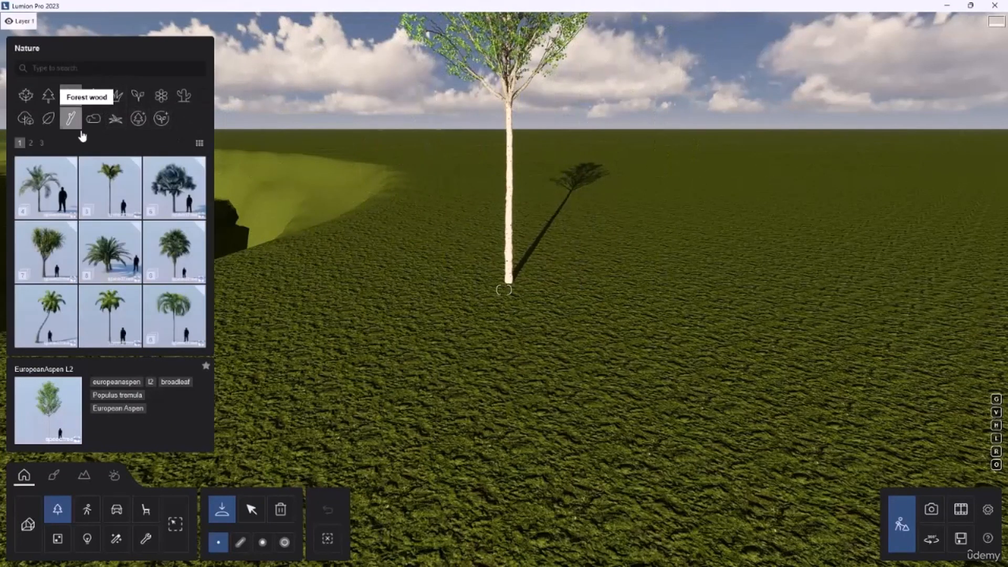
pyautogui.click(171, 310)
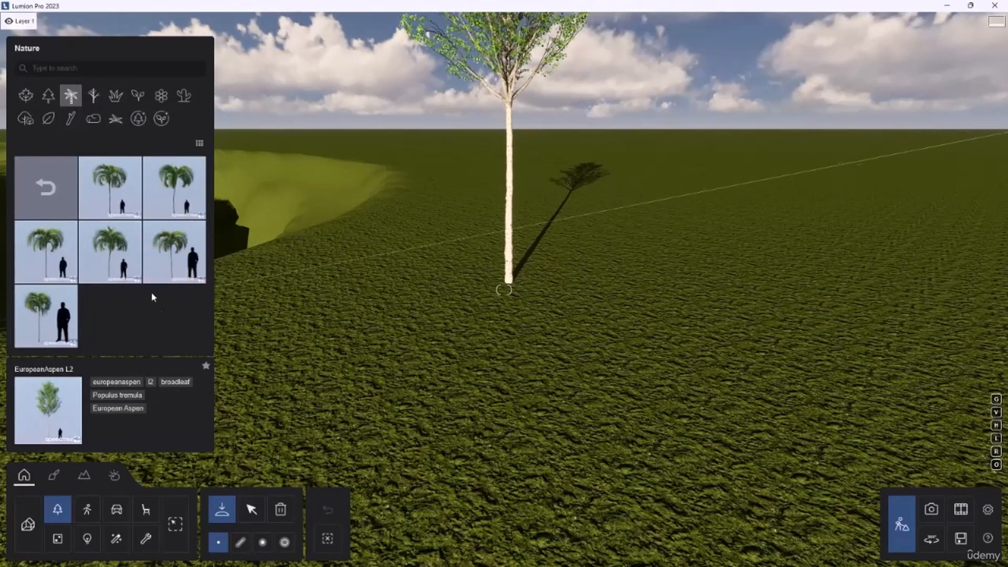
pyautogui.click(53, 326)
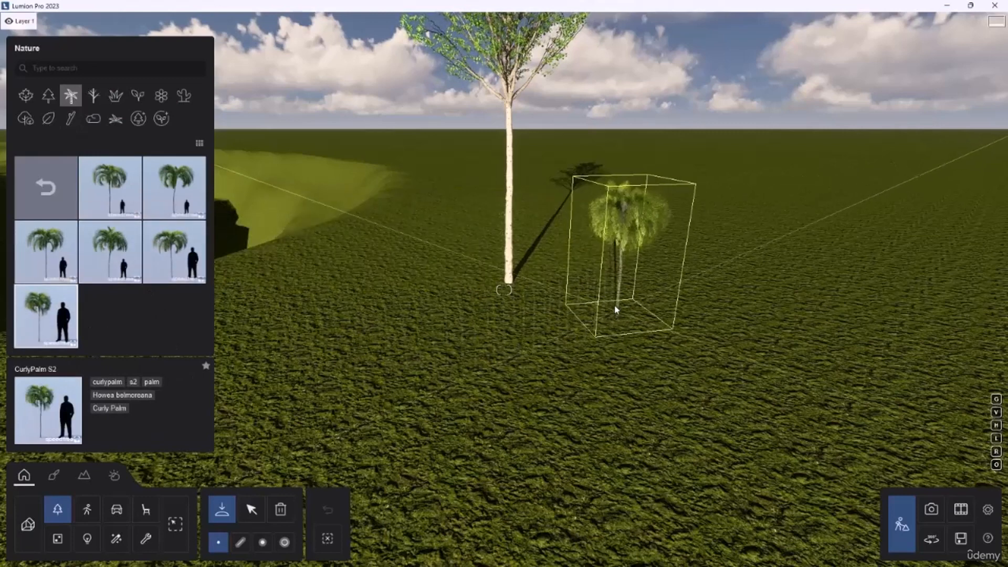
pyautogui.click(607, 304)
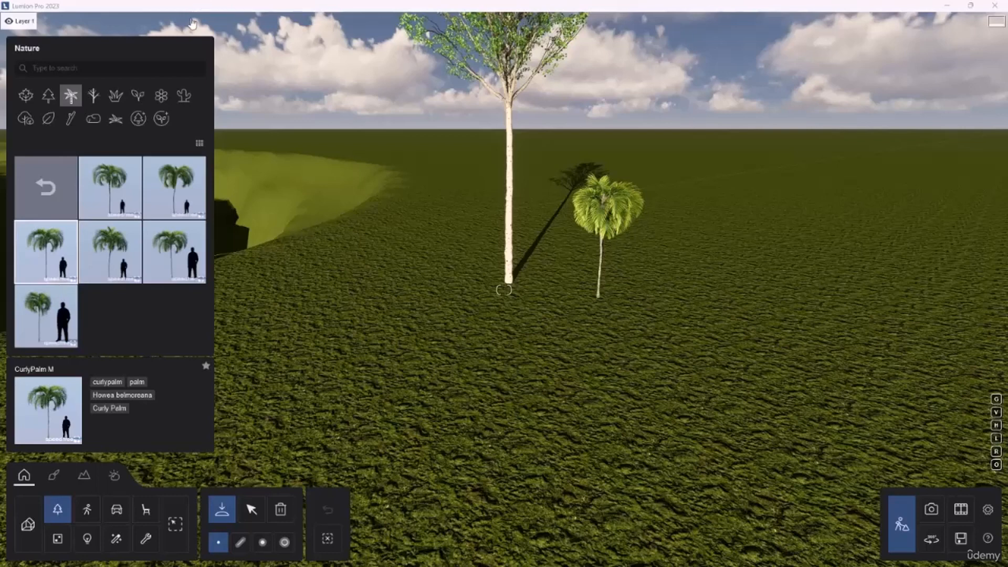
# Switch to the web browser, search Google for SPEED TREE and open the official SpeedTree website.
pyautogui.moveTo(1007, 131); pyautogui.dragTo(292, 4)
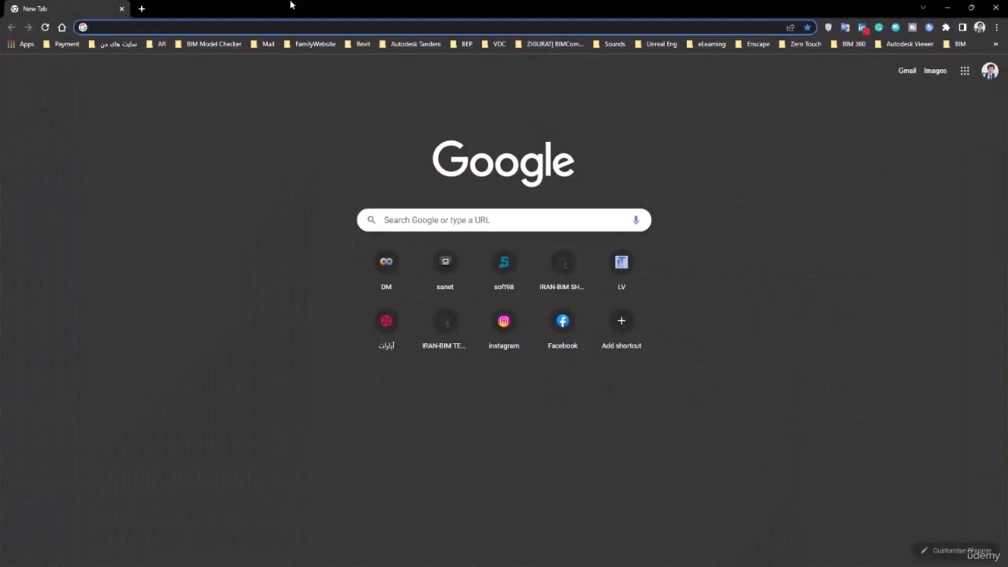
pyautogui.write('SPEED TR')
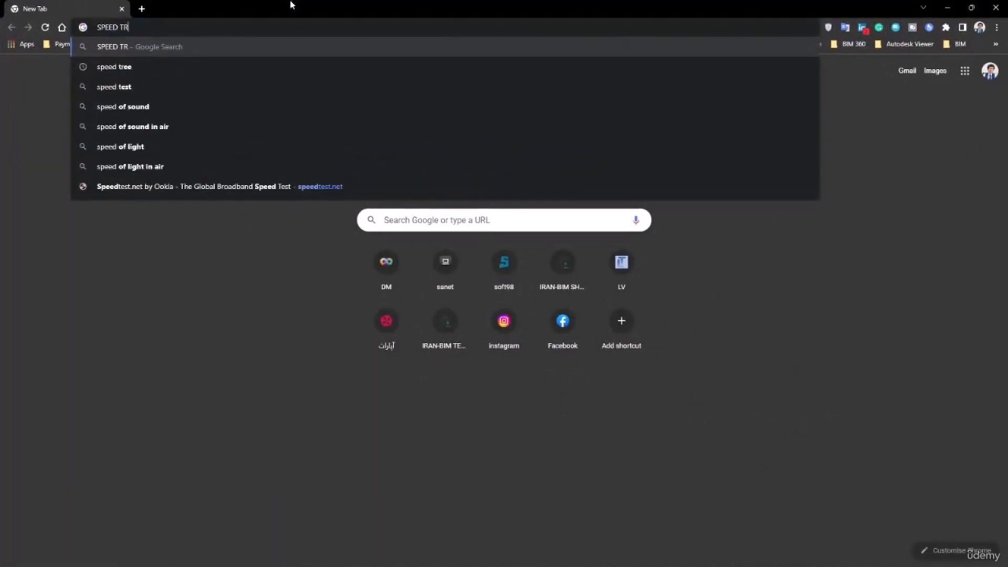
pyautogui.write('EE')
pyautogui.press('Return')
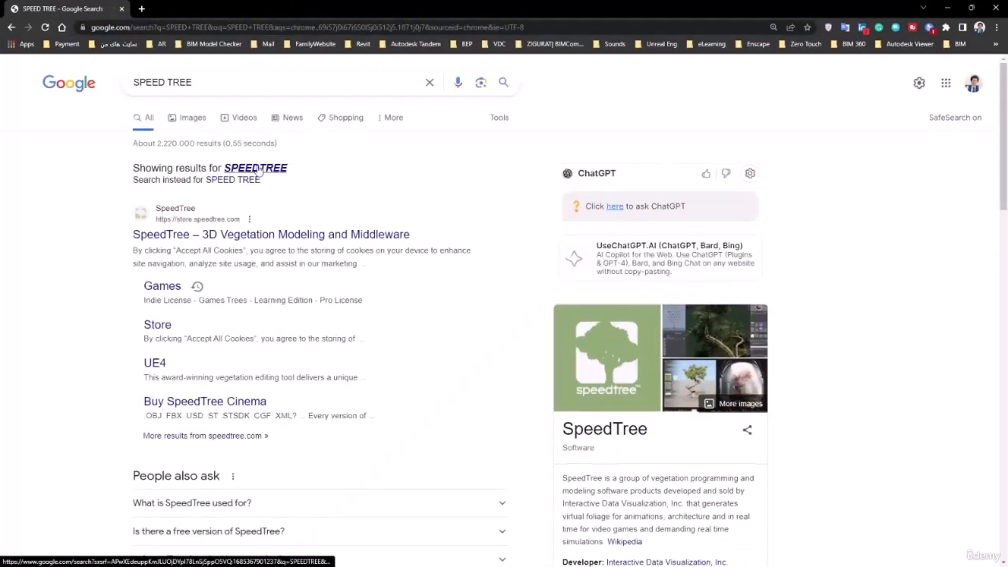
pyautogui.click(257, 168)
pyautogui.click(178, 193)
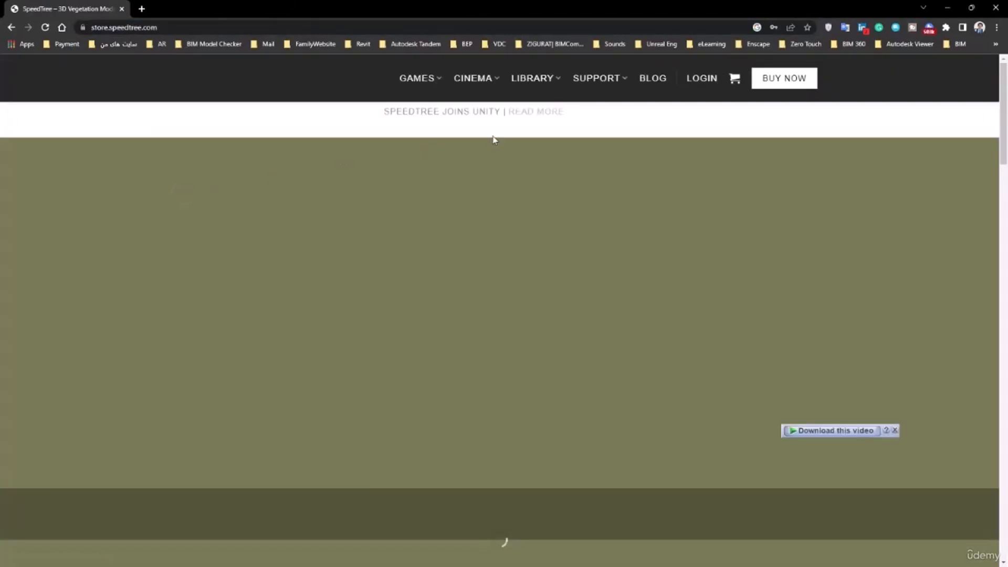
# Look through the SpeedTree home page, including its Cinema, Games and users sections, and close the browser to return to Lumion.
pyautogui.scroll(-15, 504, 163)
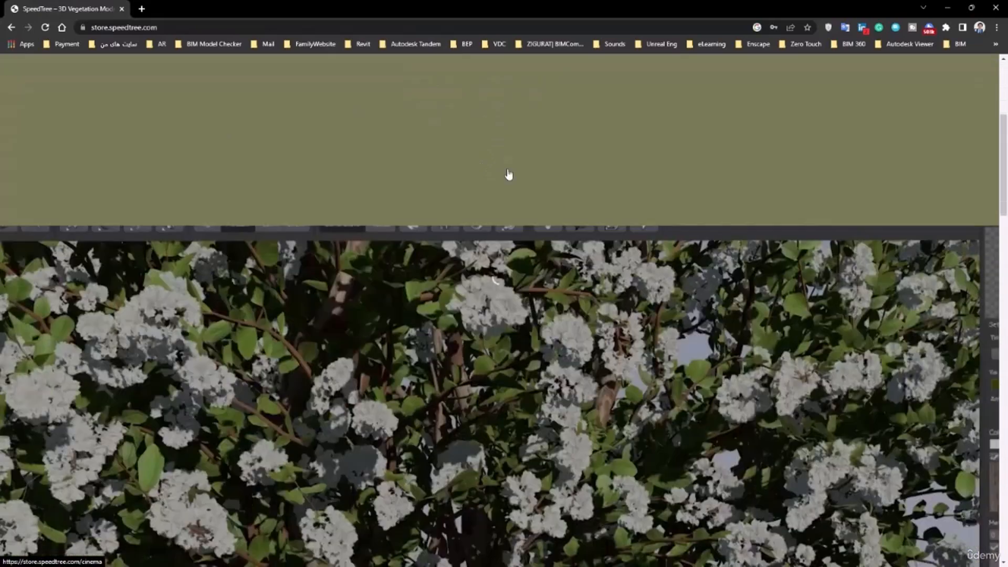
pyautogui.scroll(9, 550, 215)
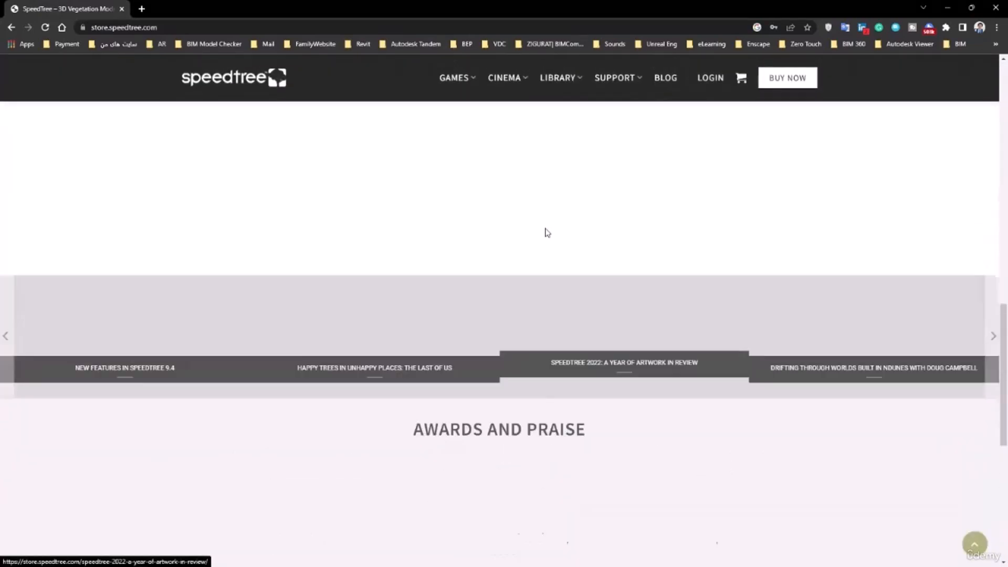
pyautogui.scroll(-7, 547, 236)
pyautogui.scroll(5, 549, 236)
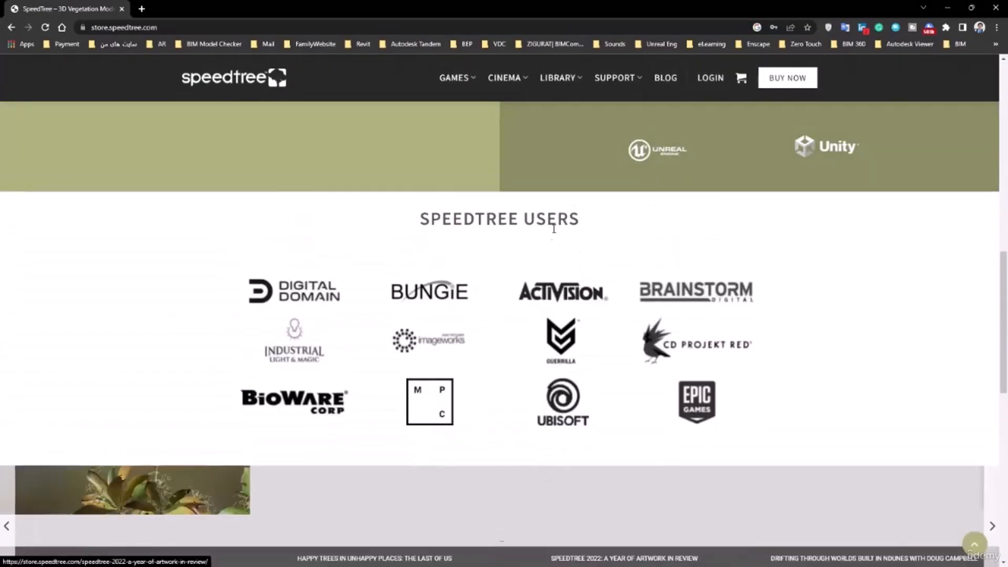
pyautogui.moveTo(1004, 271); pyautogui.dragTo(1006, 358)
pyautogui.moveTo(1005, 358); pyautogui.dragTo(1005, 208)
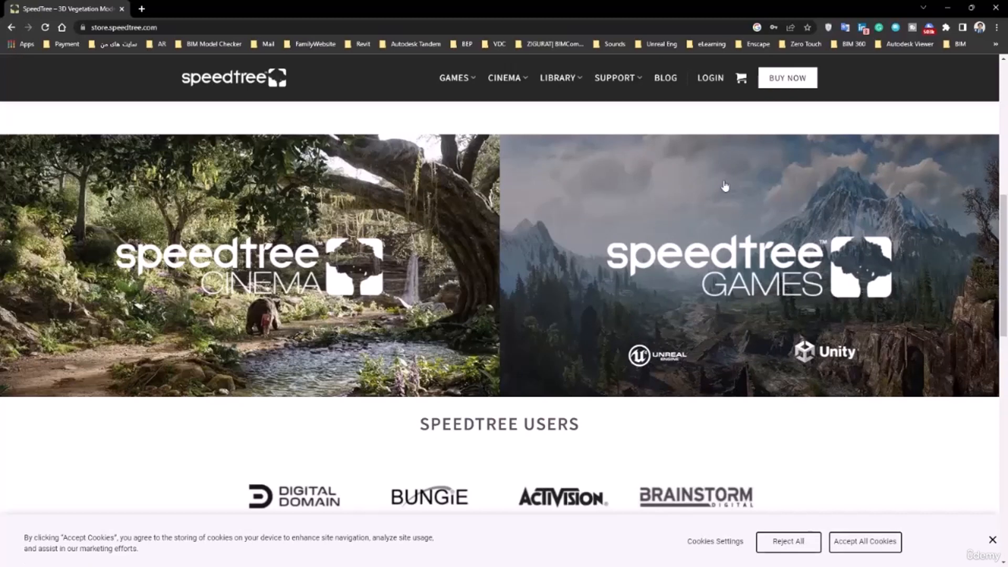
pyautogui.click(994, 9)
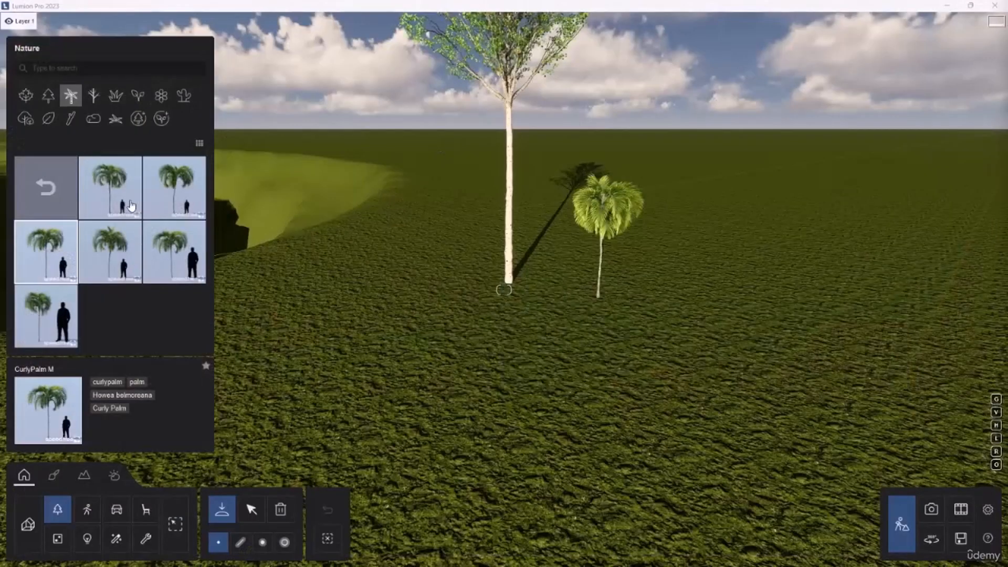
# Place one CurlyPalm L2 on the grass in front of the small curly palm and end the placement.
pyautogui.click(171, 179)
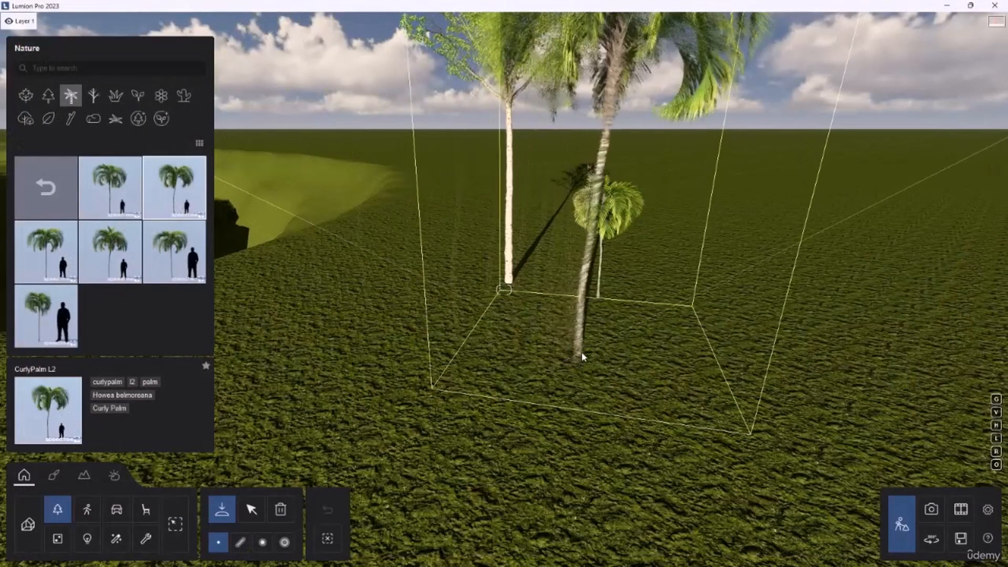
pyautogui.click(649, 346)
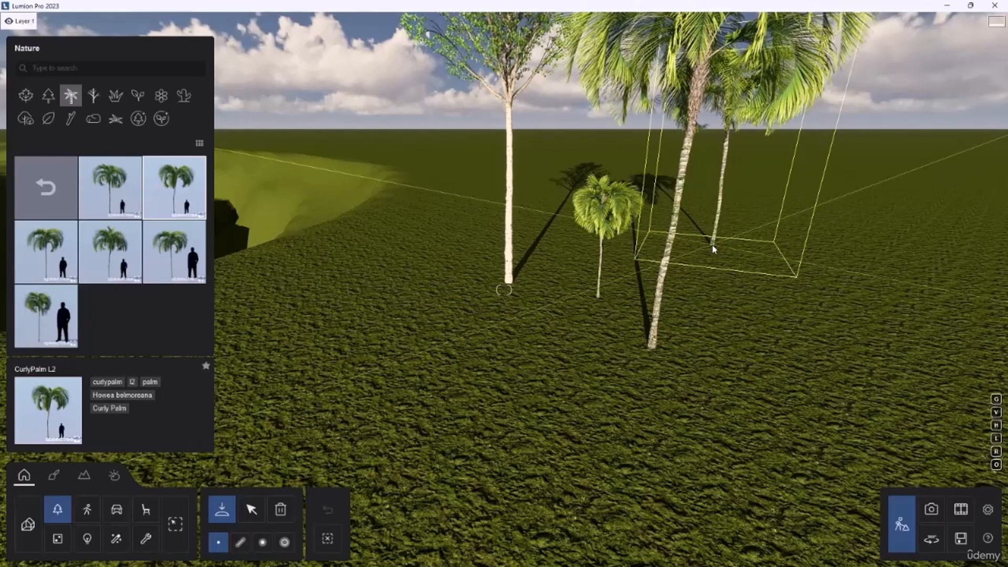
pyautogui.press('Escape')
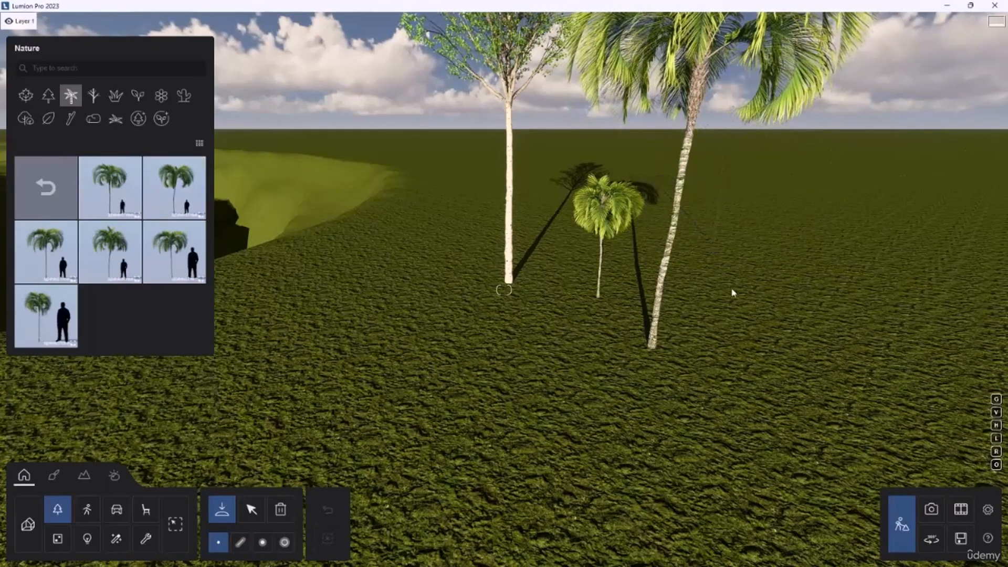
pyautogui.moveTo(730, 288); pyautogui.dragTo(727, 281, button='right')
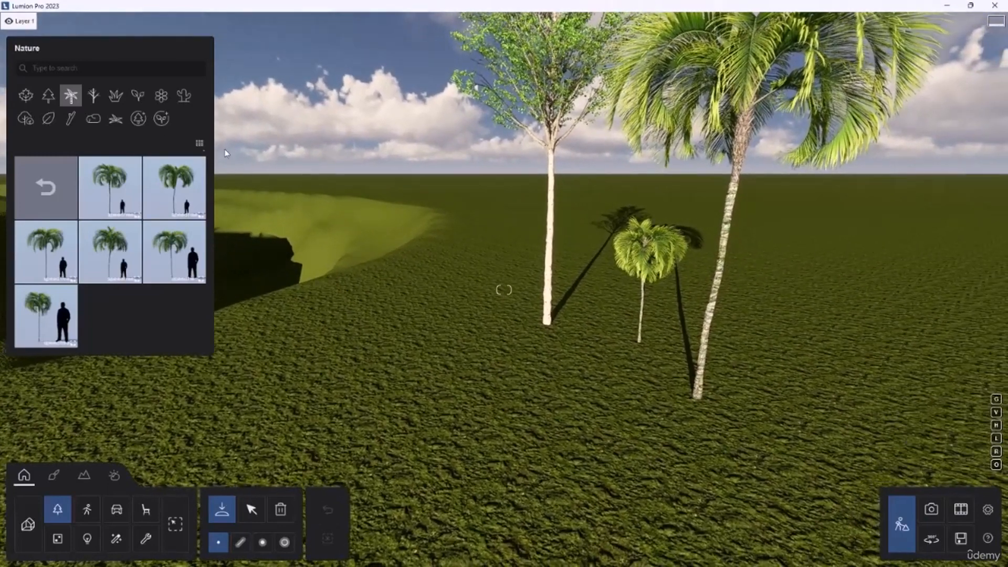
# Browse the leafless, palm and broadleaf categories, and choose AmericanBoxwood RT from its collection among the plants.
pyautogui.click(92, 96)
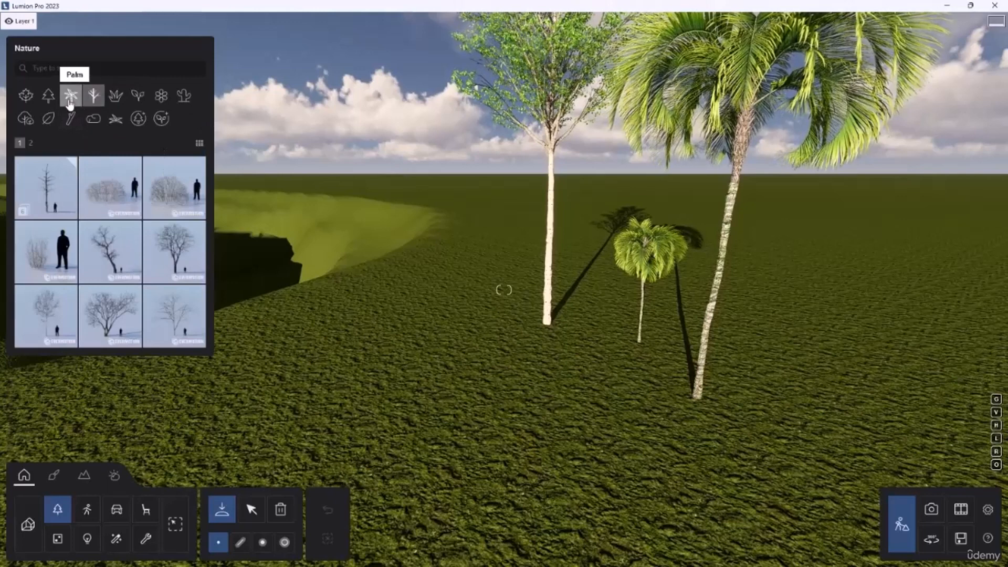
pyautogui.click(71, 96)
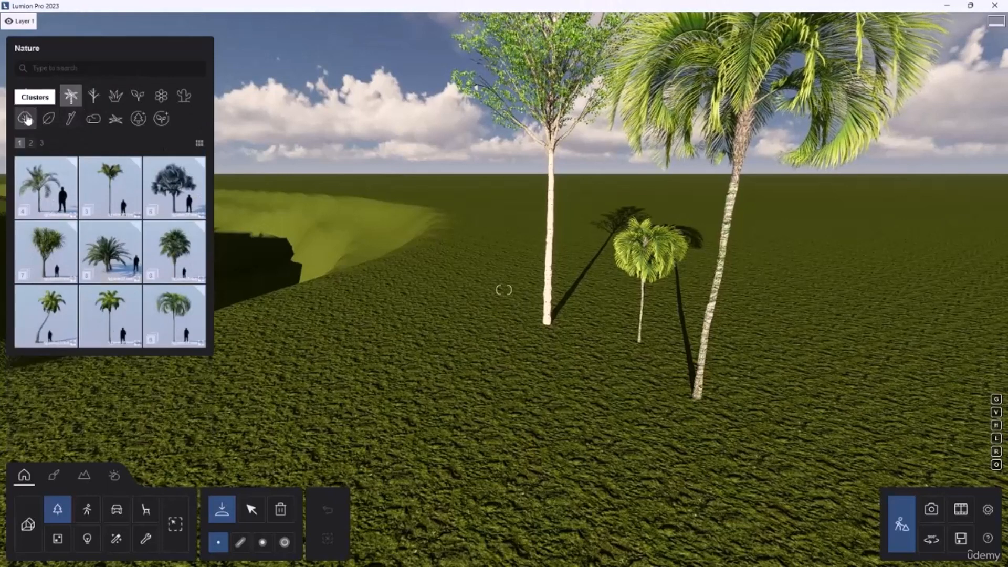
pyautogui.click(25, 96)
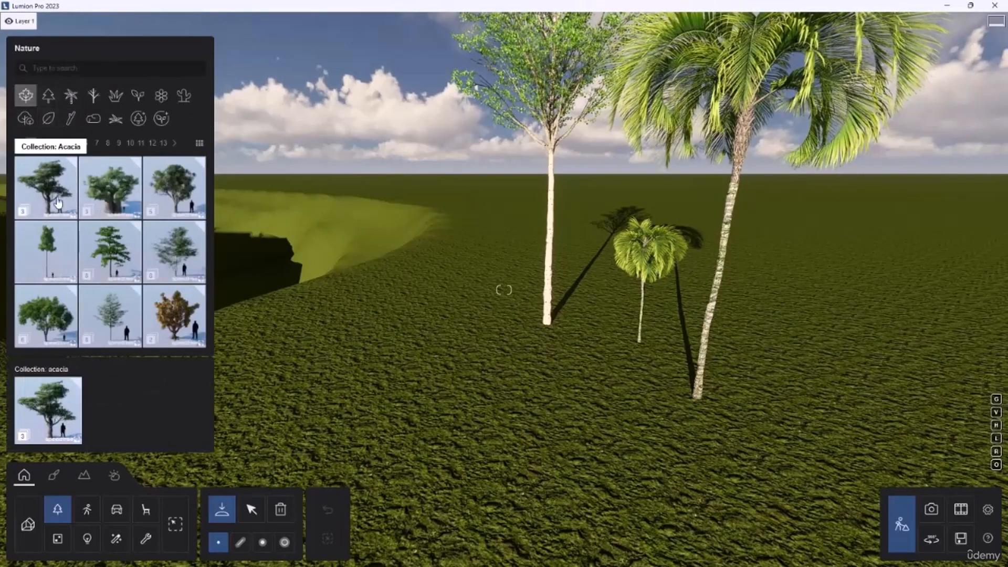
pyautogui.click(139, 96)
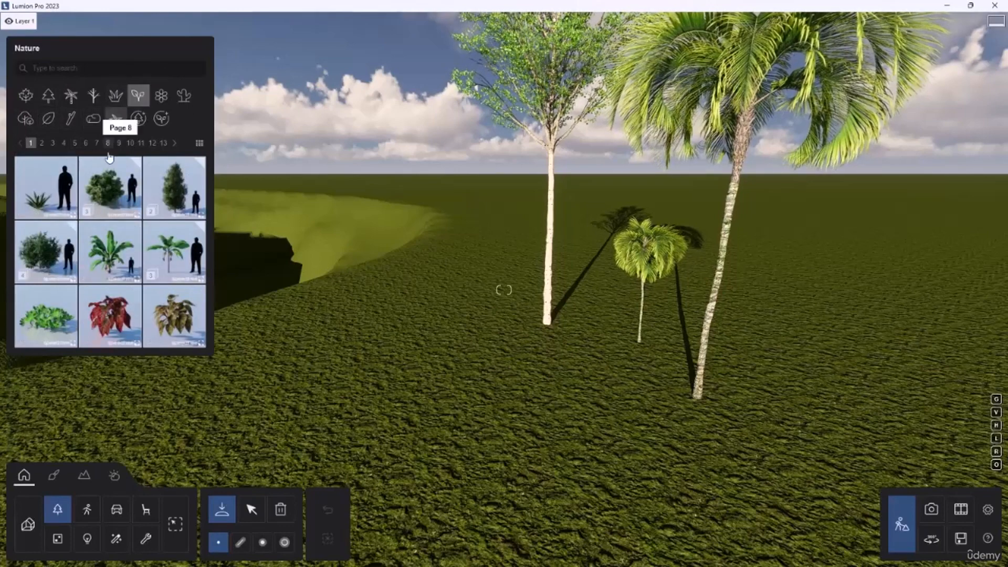
pyautogui.click(194, 212)
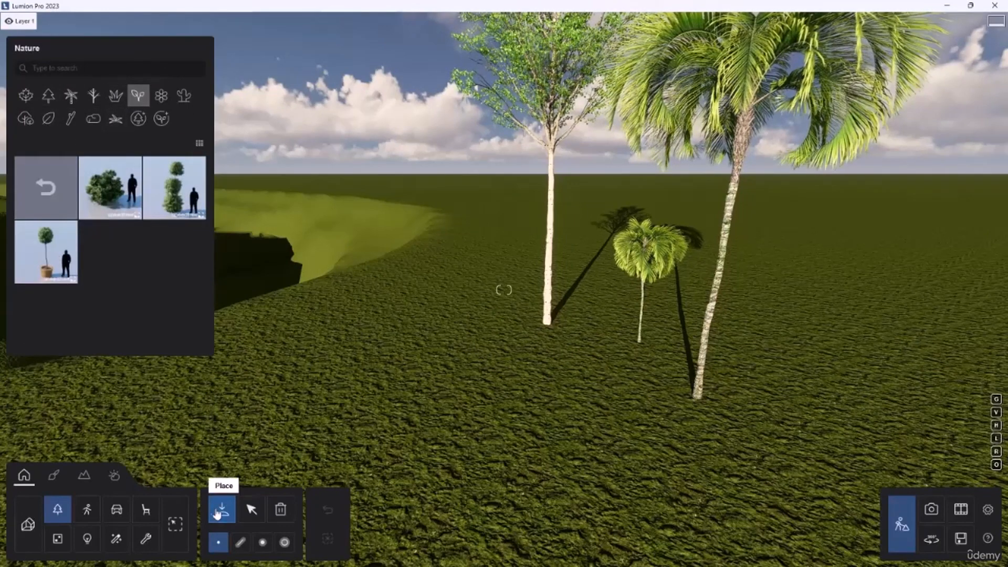
pyautogui.click(110, 194)
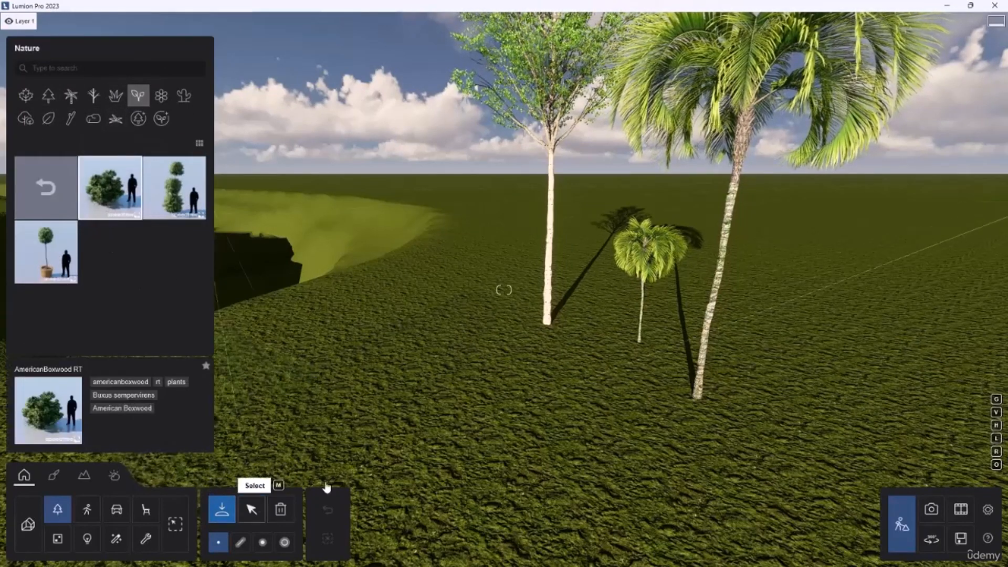
# Orbit around the trees and place three AmericanBoxwood RT shrubs one by one in a row beside the European aspen.
pyautogui.click(996, 399)
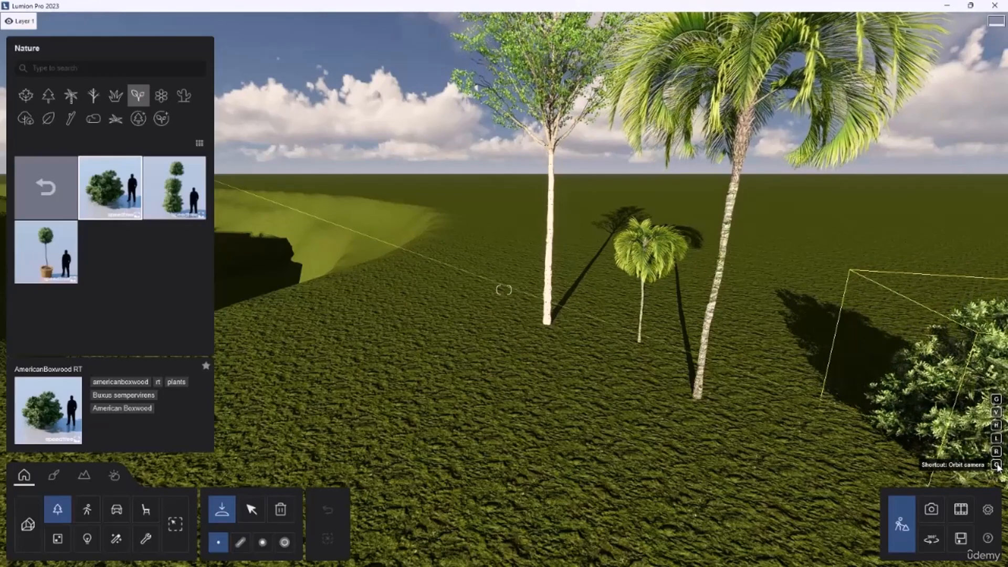
pyautogui.press('o')
pyautogui.moveTo(432, 266); pyautogui.dragTo(439, 242, button='right')
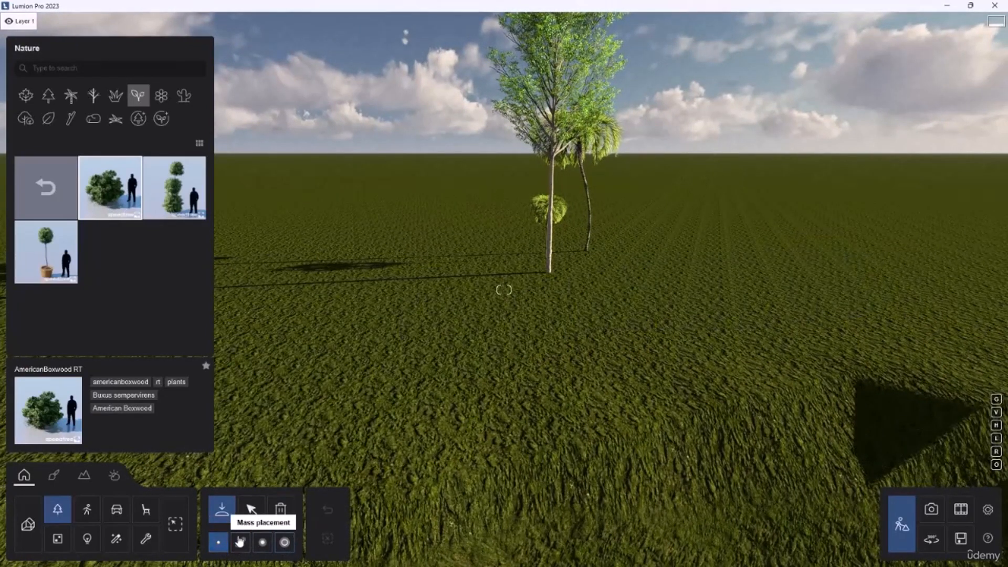
pyautogui.click(581, 276)
pyautogui.moveTo(581, 275); pyautogui.dragTo(454, 229, button='right')
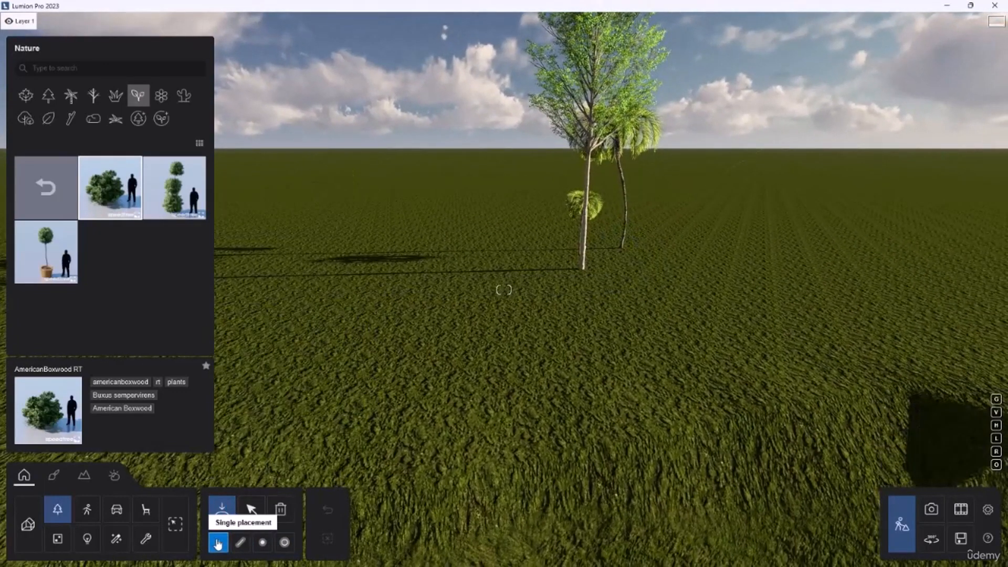
pyautogui.click(668, 280)
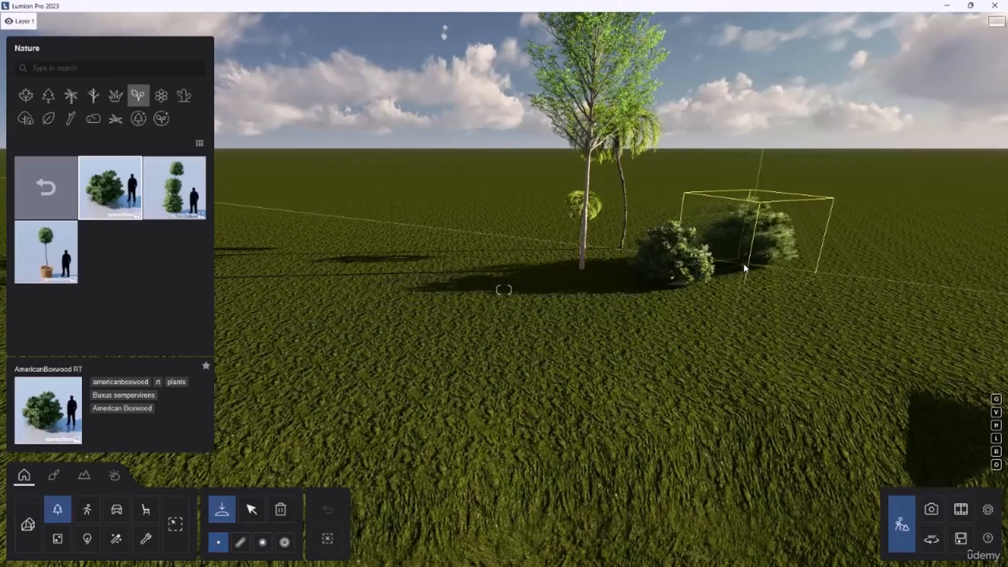
pyautogui.click(743, 263)
pyautogui.moveTo(814, 308); pyautogui.dragTo(792, 298, button='right')
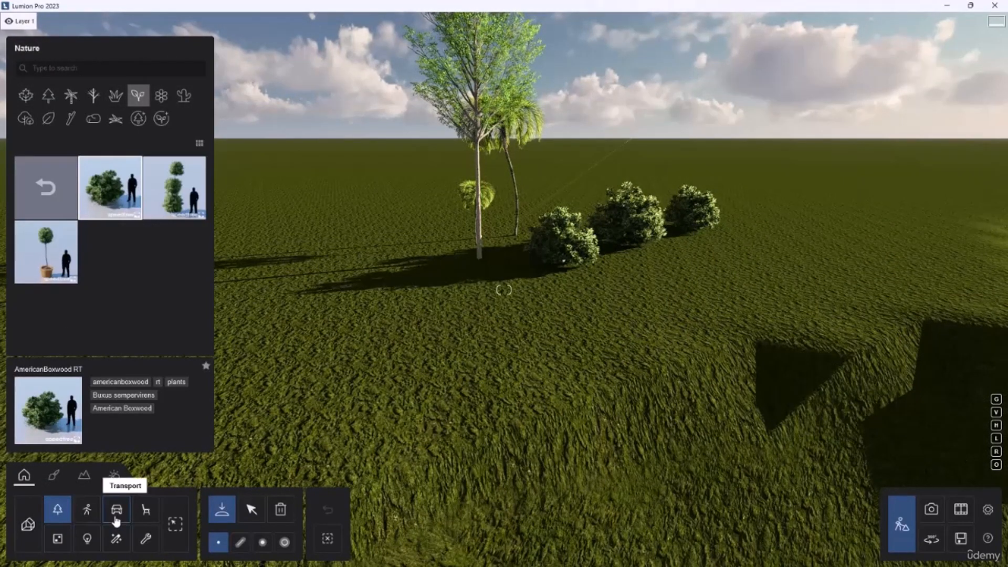
# Open the bar table collection in the Tables category of the Objects library.
pyautogui.click(145, 516)
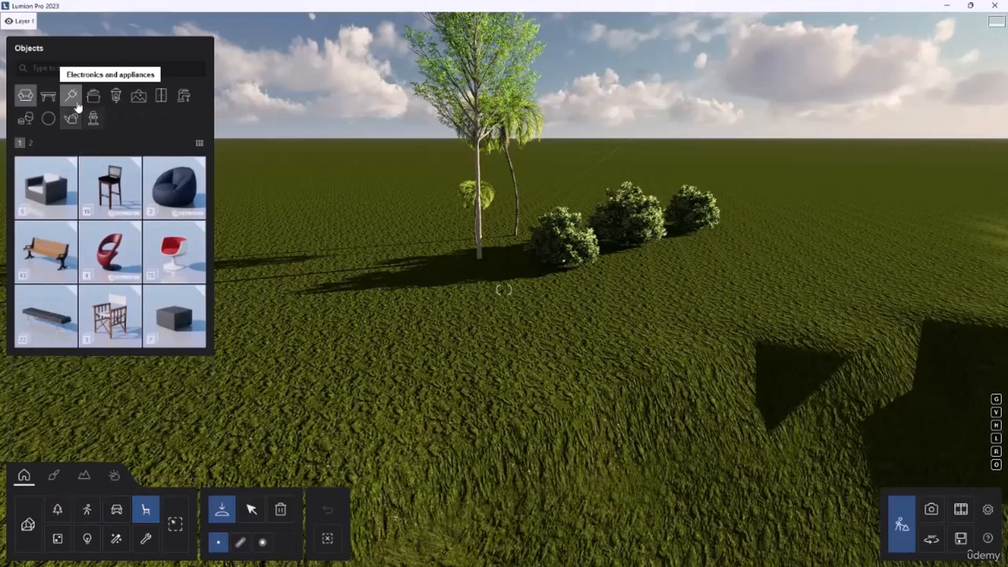
pyautogui.click(48, 96)
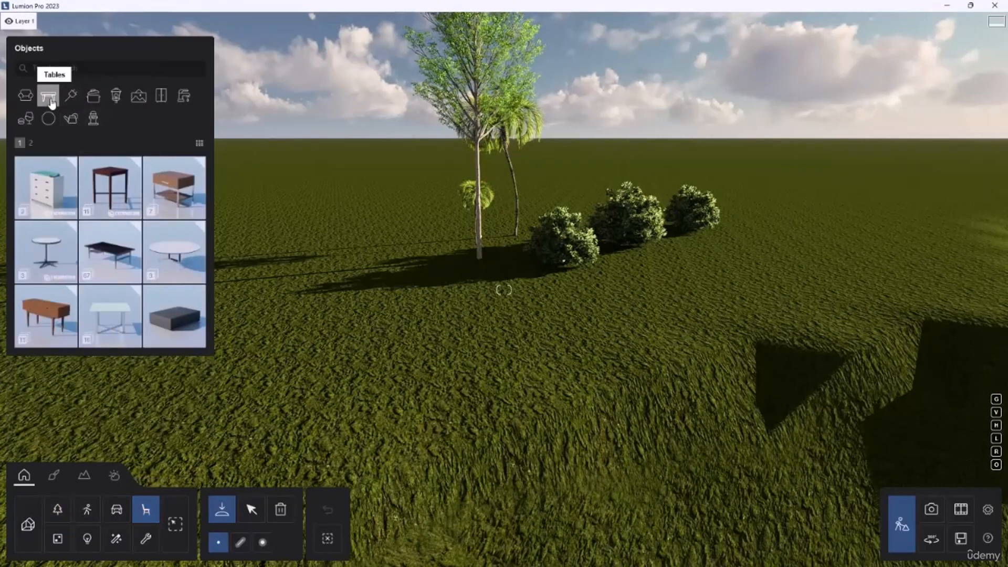
pyautogui.click(110, 188)
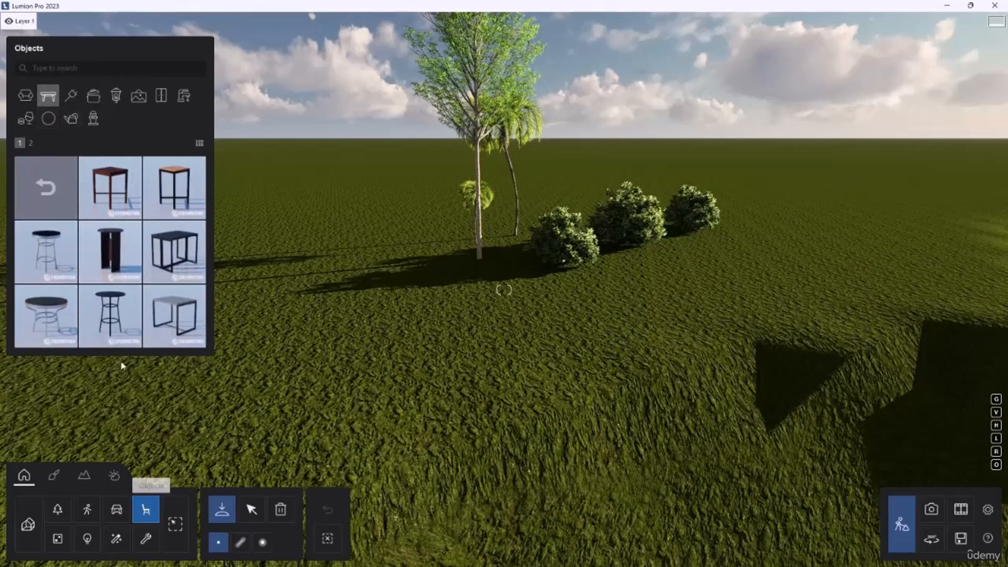
# Preview BarTable 001, 002, 005 and 004 and check both pages of the bar table collection.
pyautogui.click(113, 176)
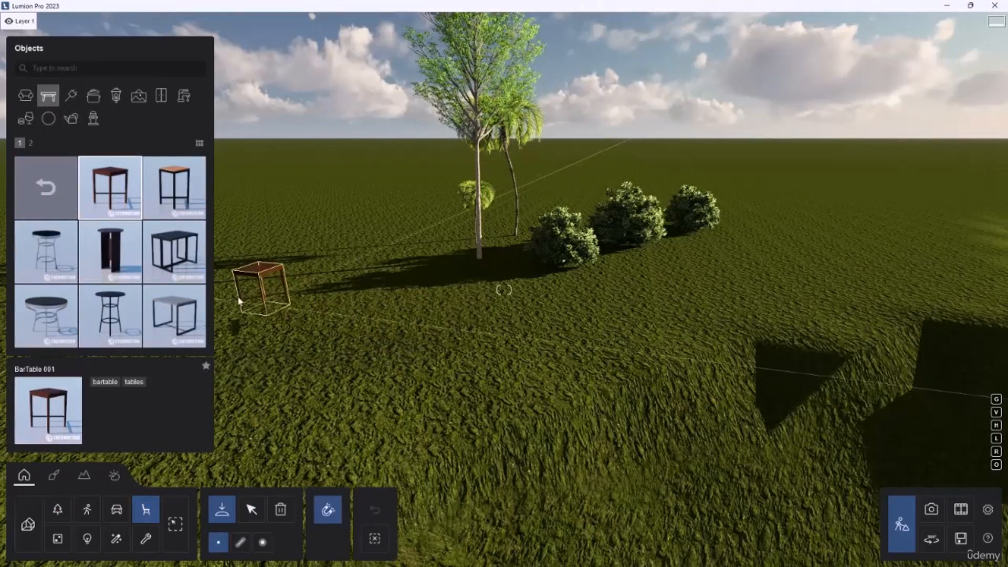
pyautogui.click(173, 181)
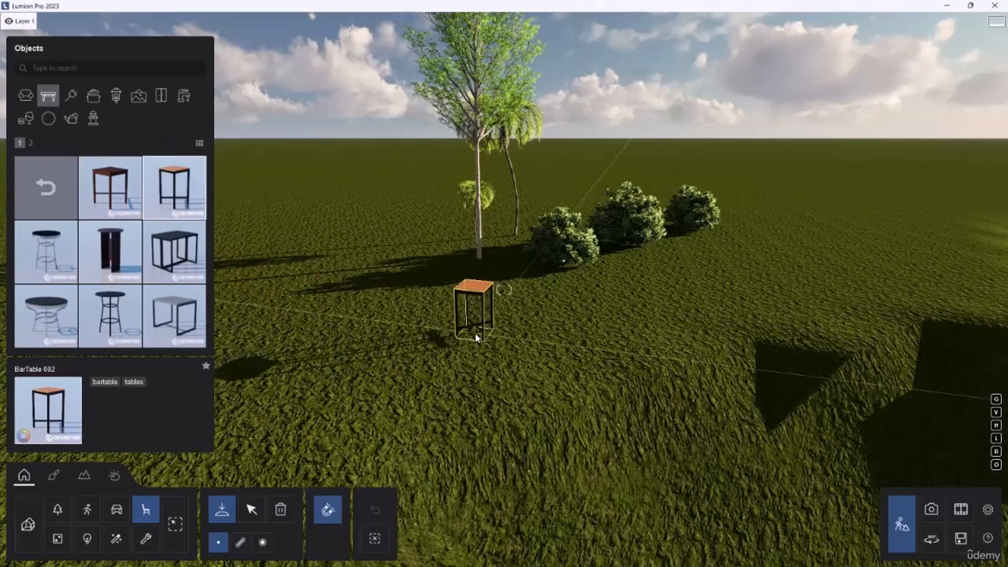
pyautogui.click(173, 251)
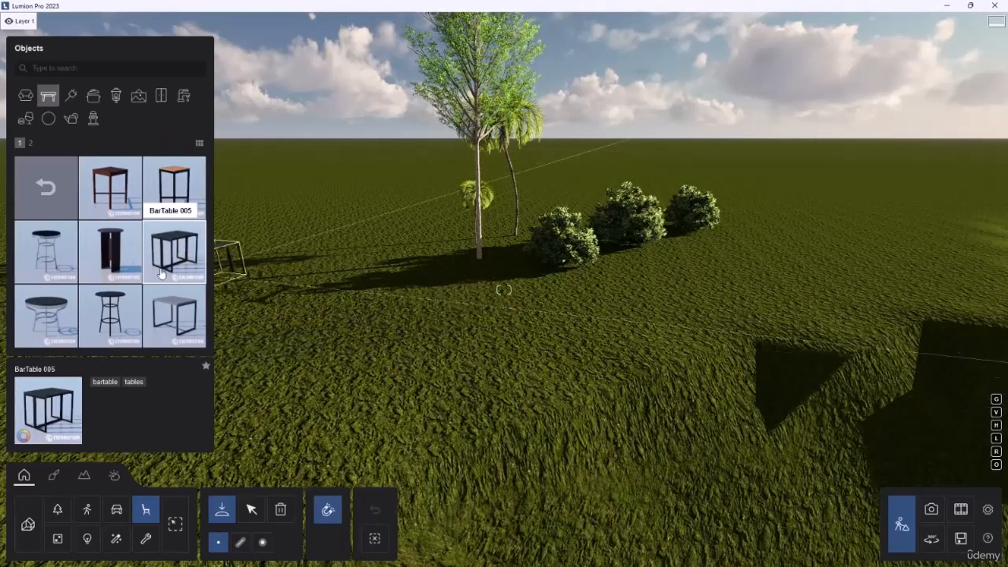
pyautogui.click(105, 263)
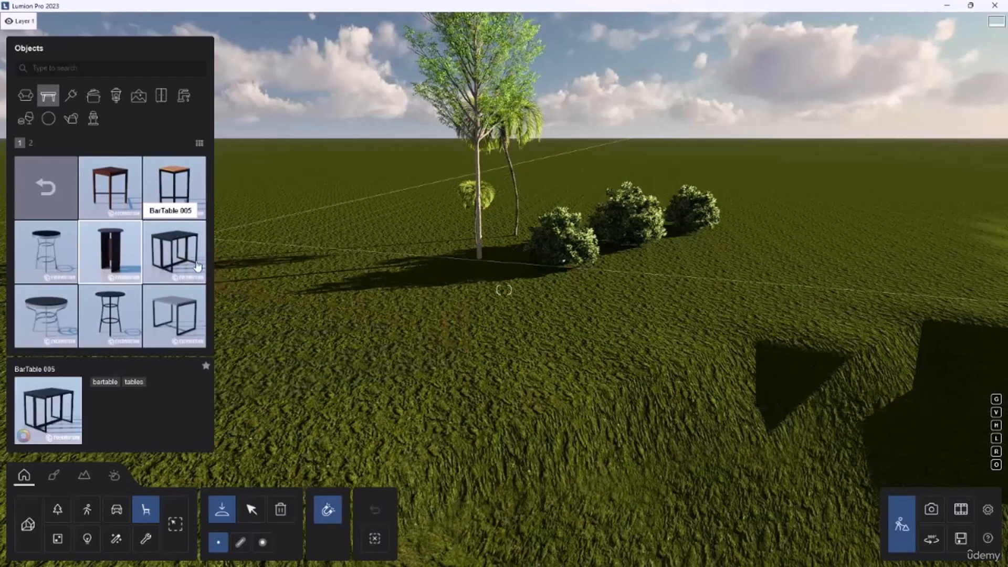
pyautogui.click(30, 144)
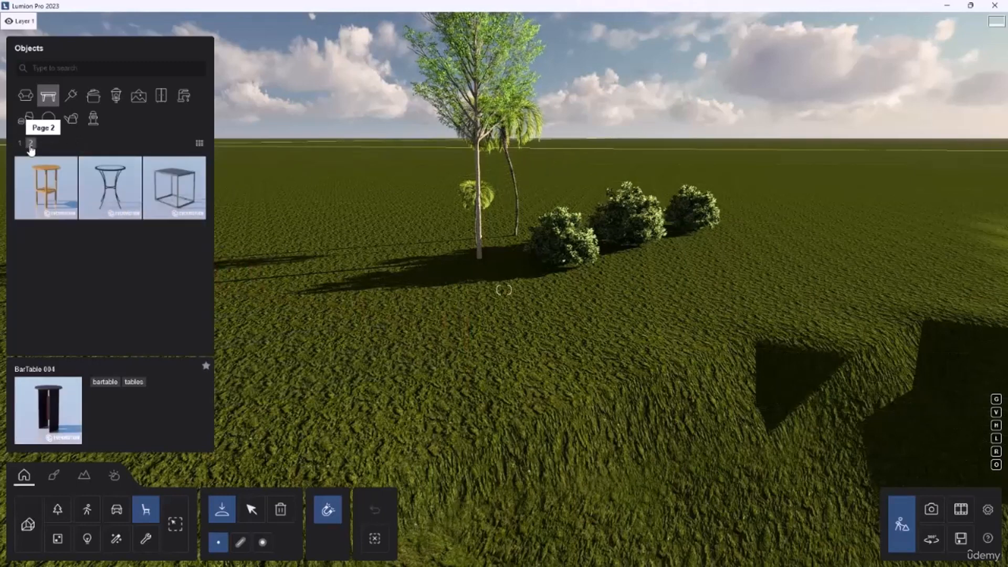
pyautogui.click(19, 143)
# Place one BarTable 001 on the grass in front of the European aspen and select it for moving.
pyautogui.click(110, 187)
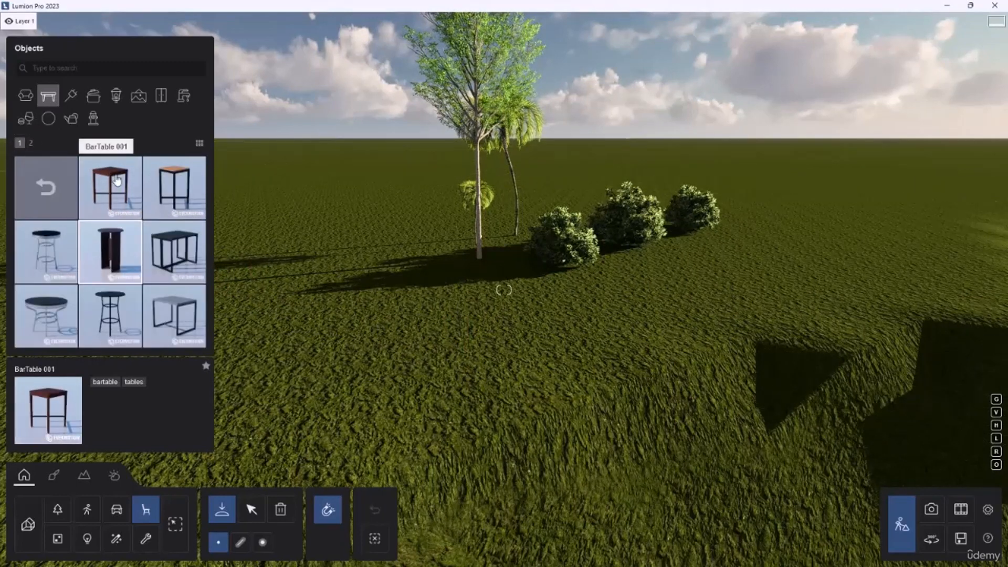
pyautogui.click(467, 324)
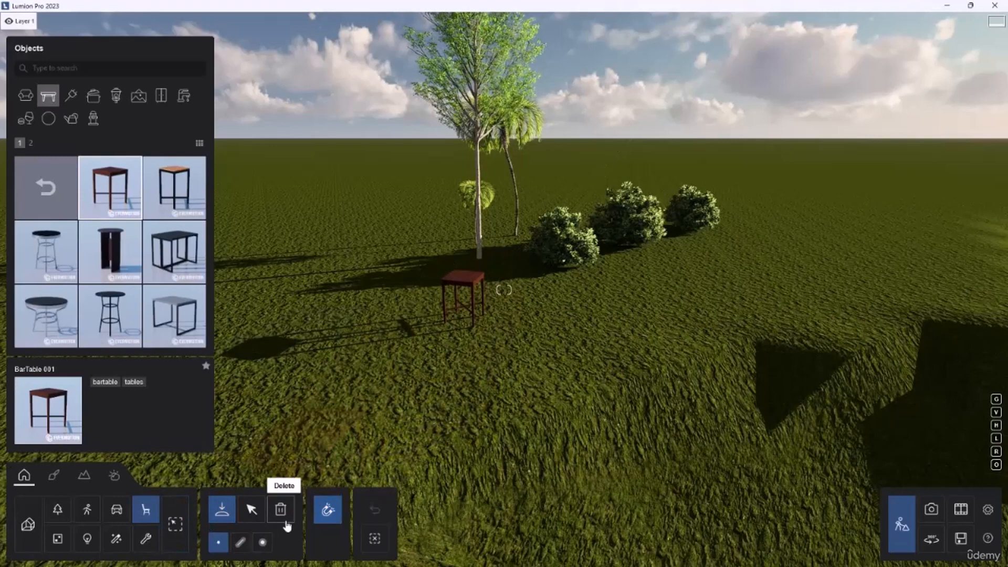
pyautogui.click(258, 511)
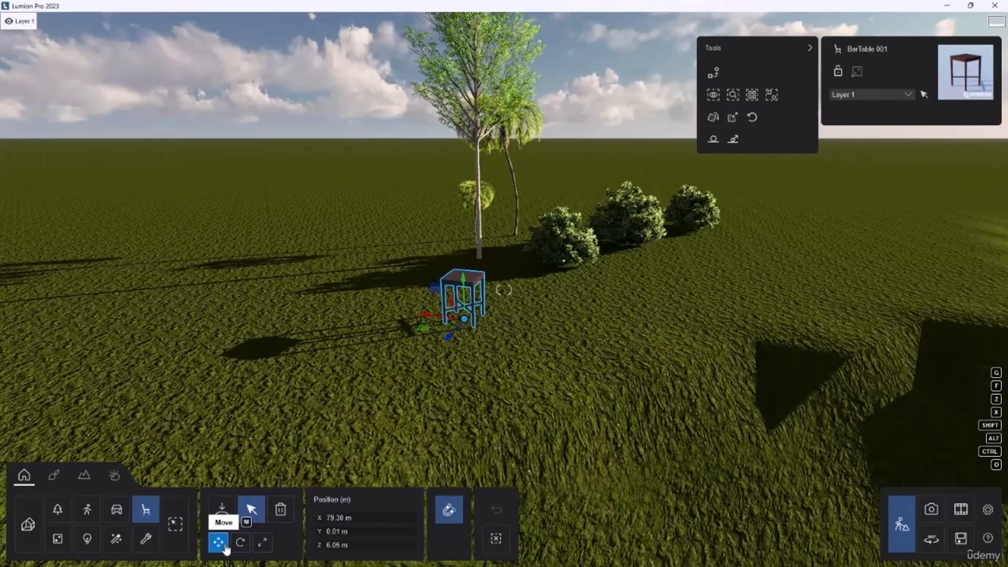
# Enlarge the selected BarTable 001 to several times its size and deselect it.
pyautogui.click(262, 545)
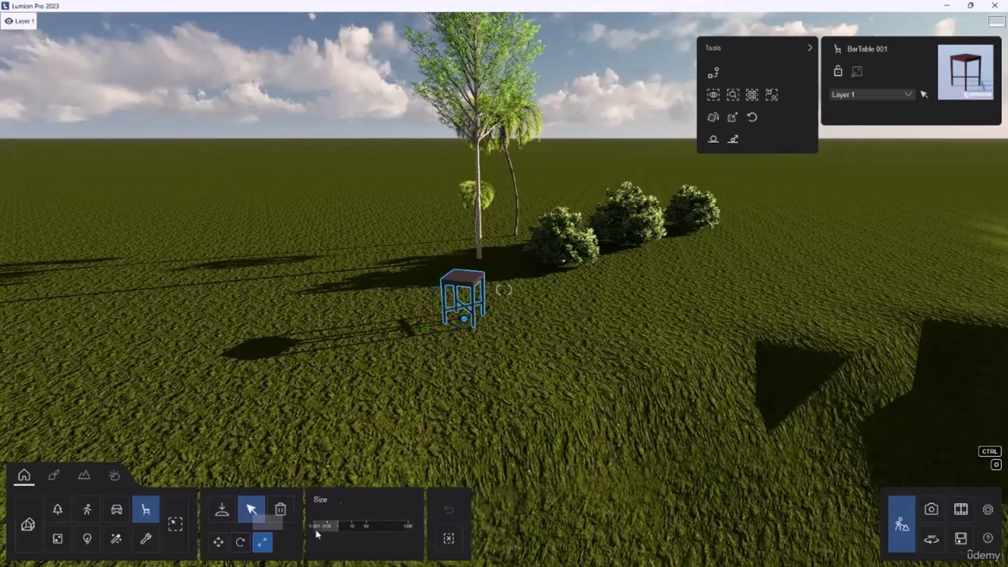
pyautogui.moveTo(336, 528); pyautogui.dragTo(346, 528)
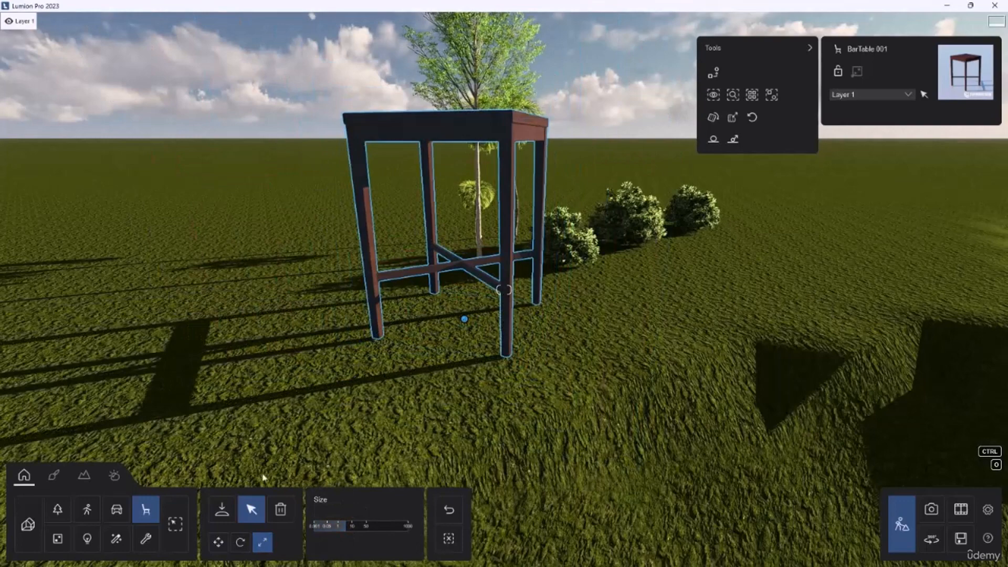
pyautogui.click(57, 509)
pyautogui.press('s')
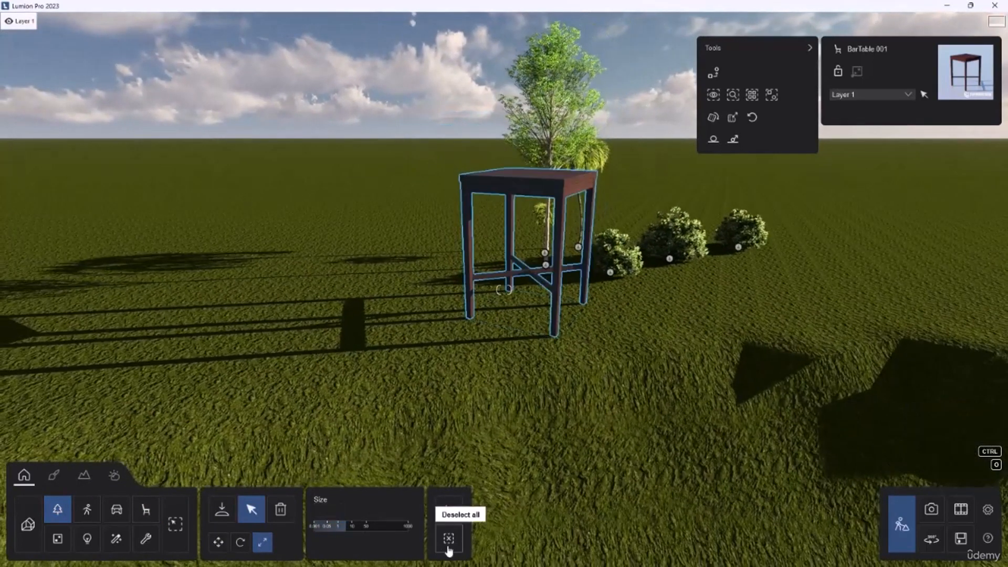
pyautogui.click(449, 549)
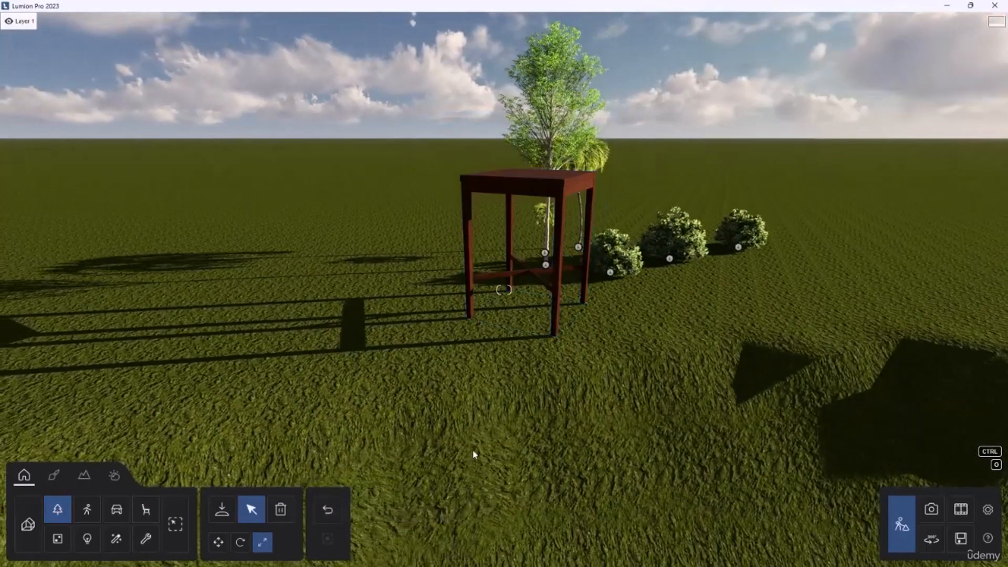
# Place AmericanBoxwood RT shrubs on the grass near the table using the always-place-on-terrain option, and one on the tabletop.
pyautogui.press('w')
pyautogui.moveTo(473, 454); pyautogui.dragTo(491, 435, button='right')
pyautogui.press('q')
pyautogui.press('s')
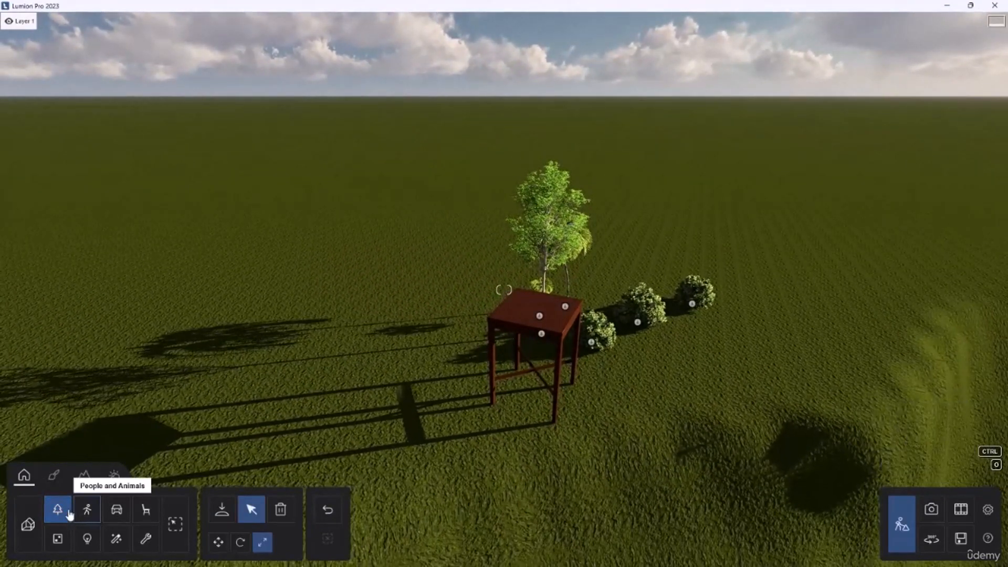
pyautogui.click(222, 507)
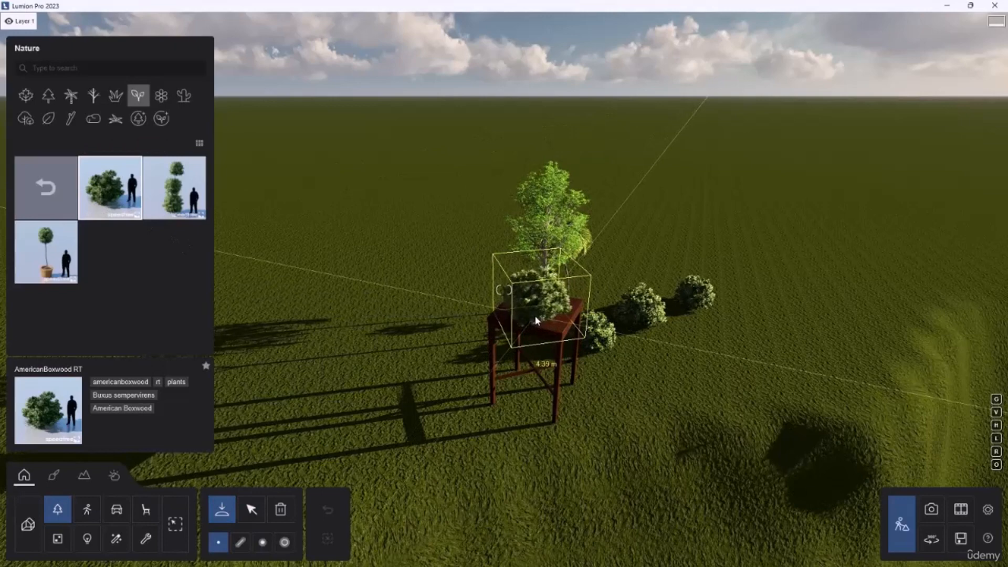
pyautogui.press('g')
pyautogui.moveTo(533, 324); pyautogui.dragTo(548, 297, button='right')
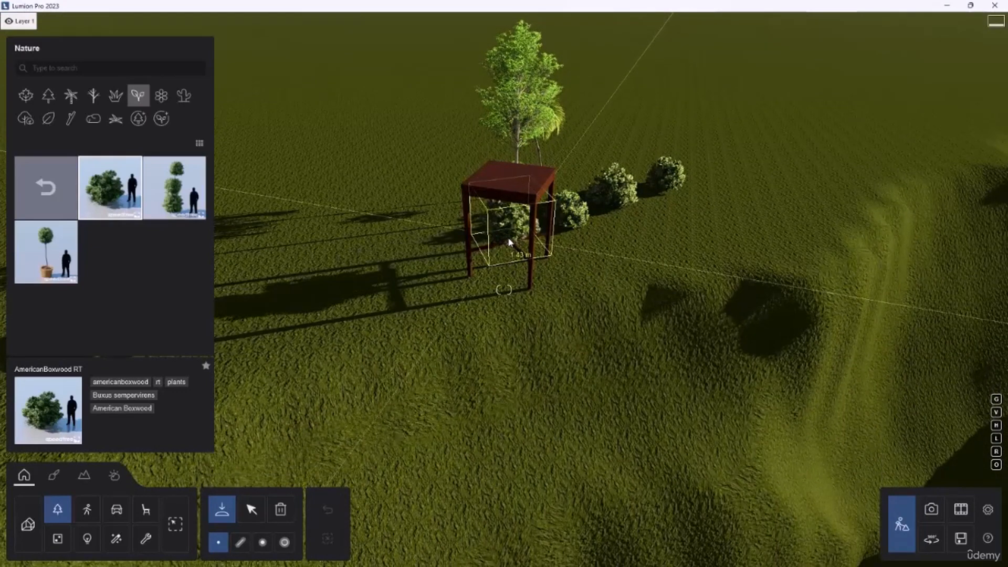
pyautogui.press('g')
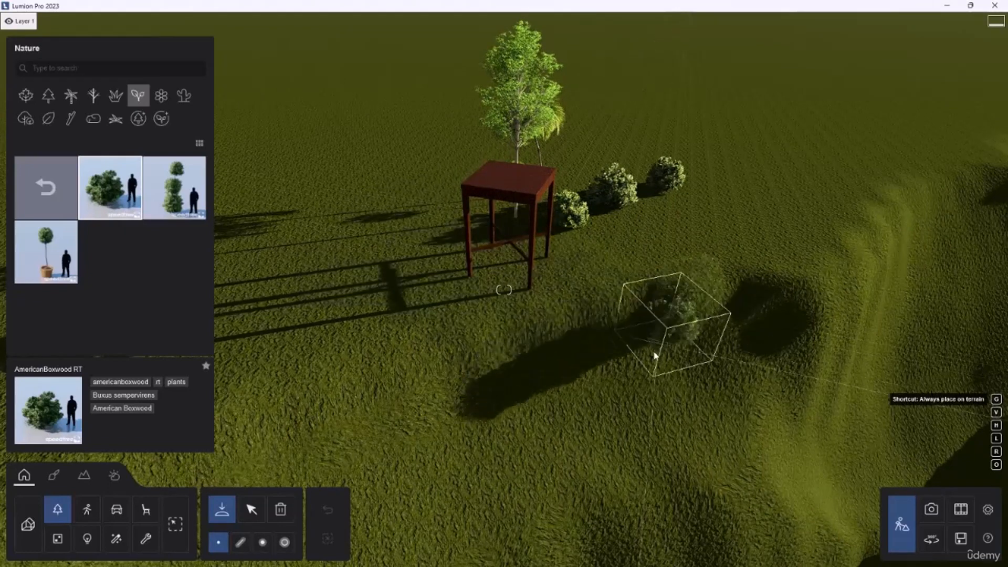
pyautogui.click(773, 330)
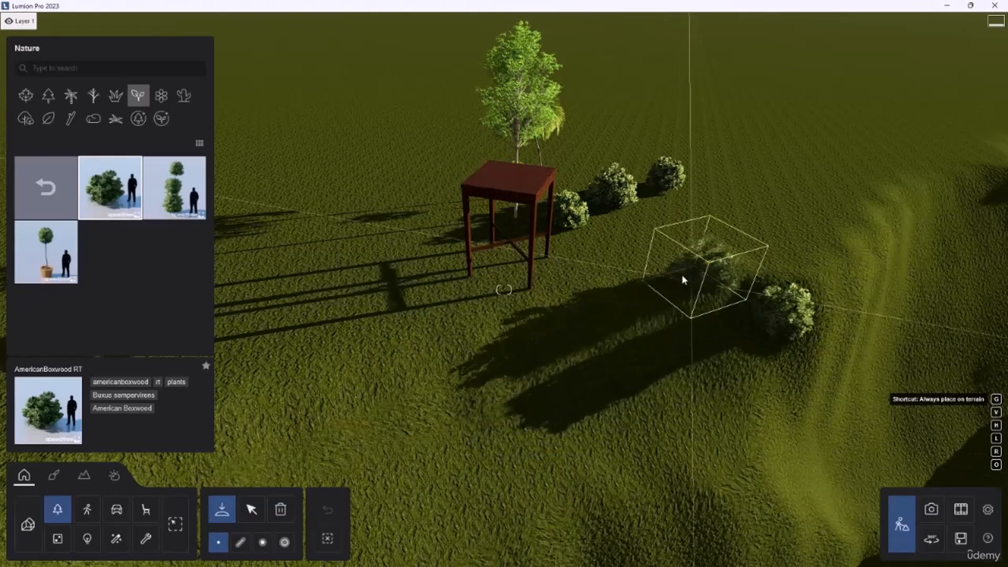
pyautogui.click(514, 184)
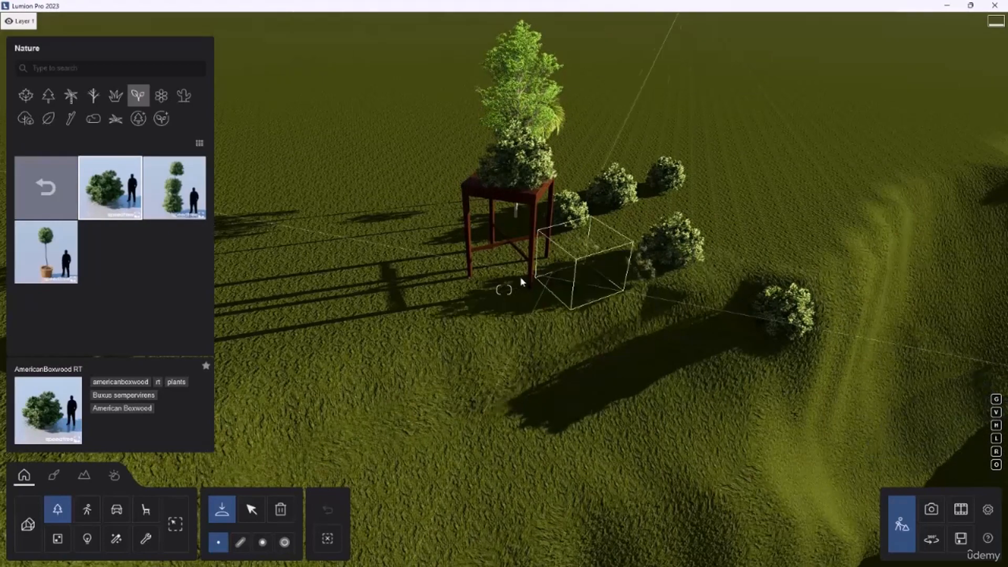
# Turn to the open grass beyond the table and place four AmericanBoxwood RT shrubs in a row.
pyautogui.click(478, 272)
pyautogui.moveTo(477, 273); pyautogui.dragTo(751, 271, button='right')
pyautogui.click(751, 272)
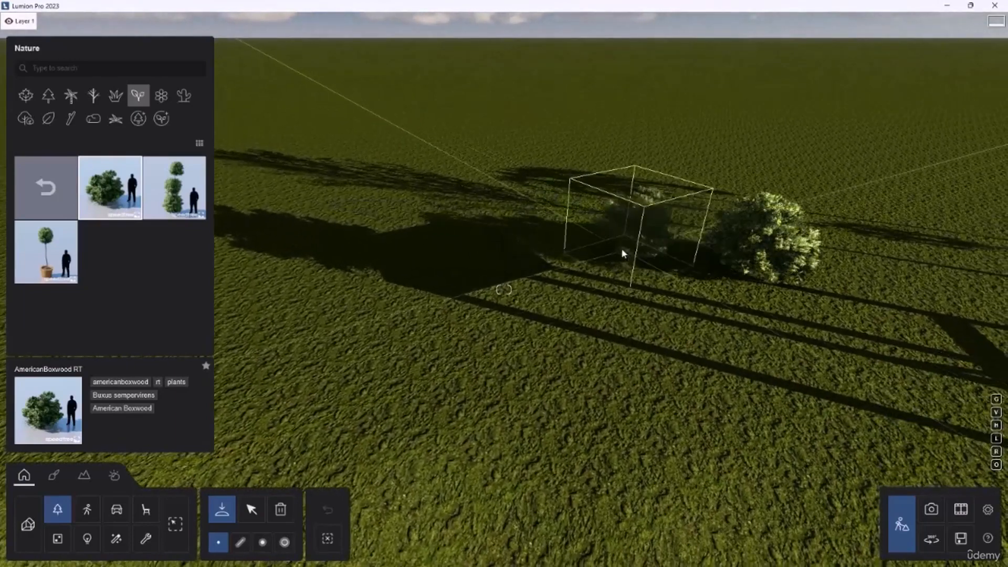
pyautogui.click(621, 248)
pyautogui.click(549, 251)
pyautogui.click(436, 260)
pyautogui.scroll(-3, 450, 340)
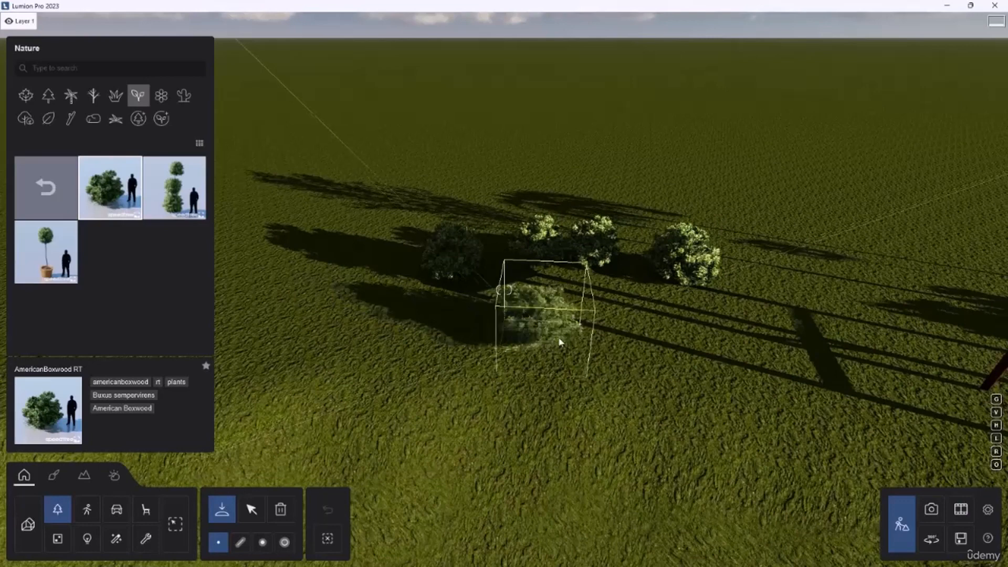
# Place six AmericanBoxwood RT shrubs with random sizes along the near side of the existing row.
pyautogui.click(795, 302)
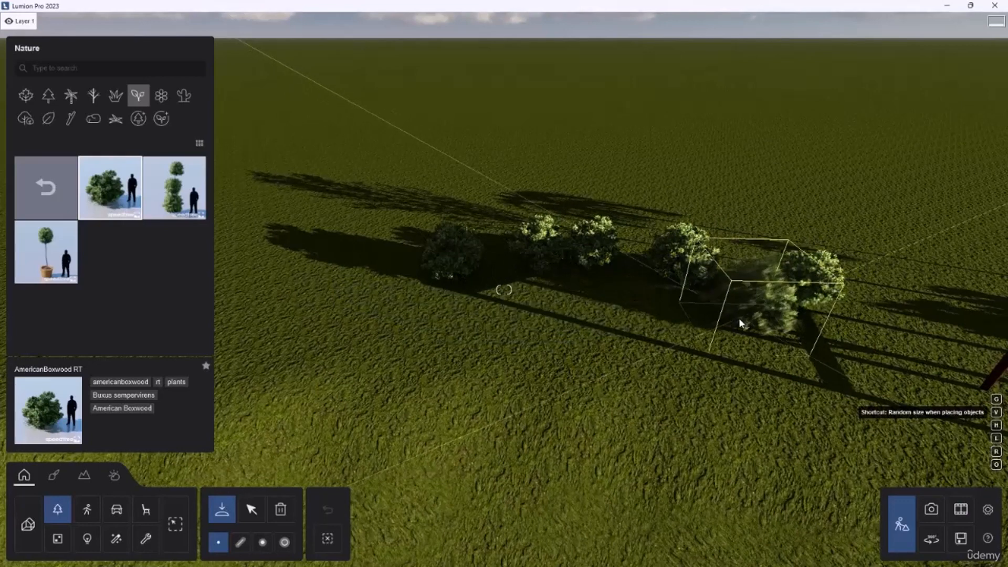
pyautogui.click(738, 315)
pyautogui.click(606, 336)
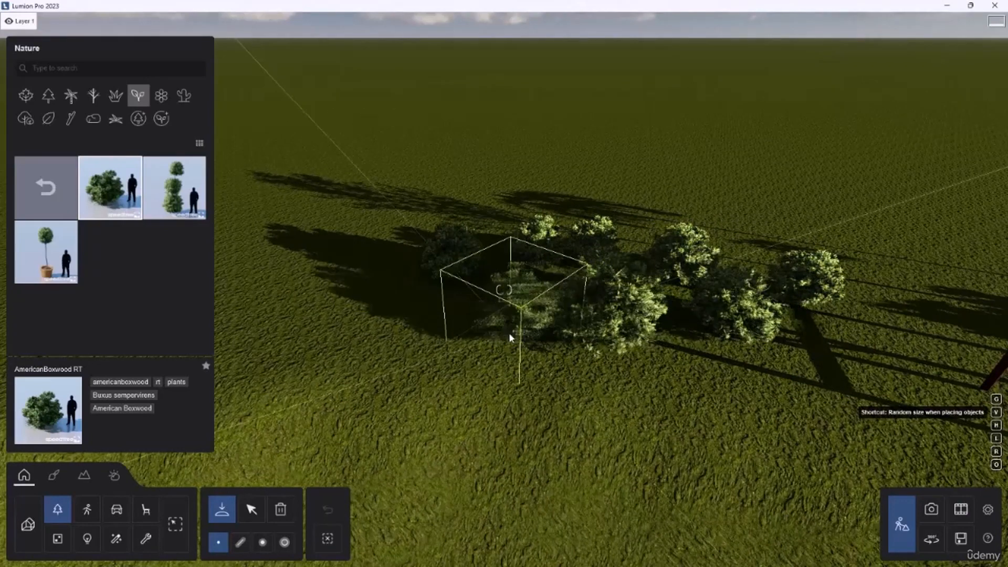
pyautogui.click(505, 334)
pyautogui.click(389, 347)
pyautogui.click(366, 294)
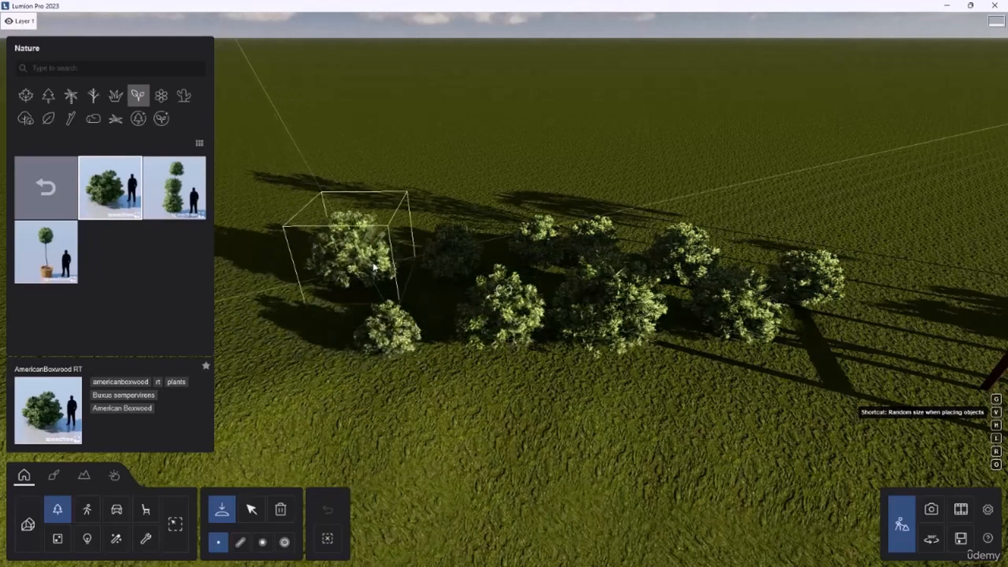
# Scatter five more randomly sized AmericanBoxwood RT shrubs in an arc behind the row.
pyautogui.click(453, 215)
pyautogui.click(584, 181)
pyautogui.click(746, 190)
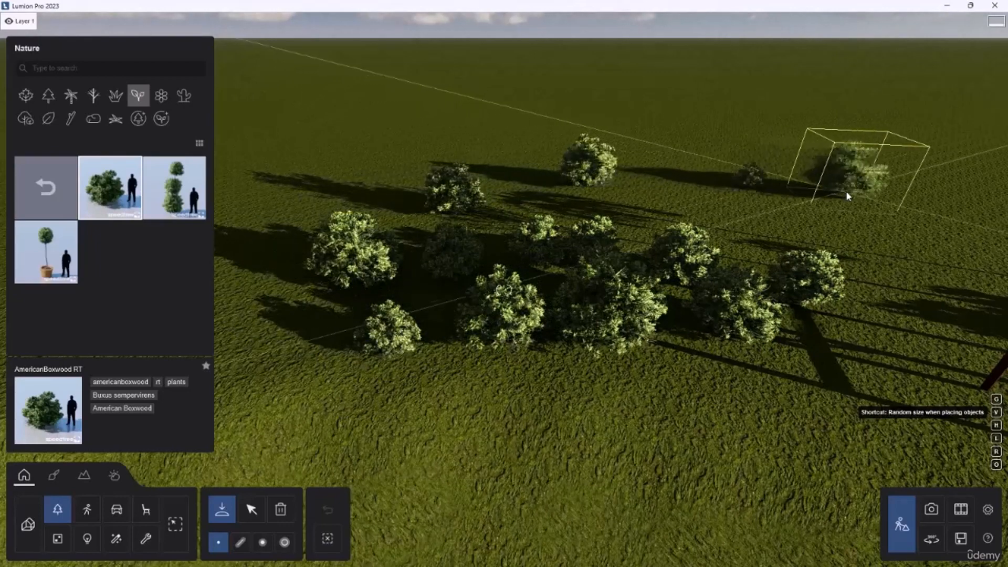
pyautogui.click(846, 193)
pyautogui.click(933, 228)
pyautogui.click(782, 219)
# Place one small AmericanBoxwood RT on the grass between the bar table and the raised ridge.
pyautogui.moveTo(782, 219); pyautogui.dragTo(788, 220, button='right')
pyautogui.scroll(-5, 789, 222)
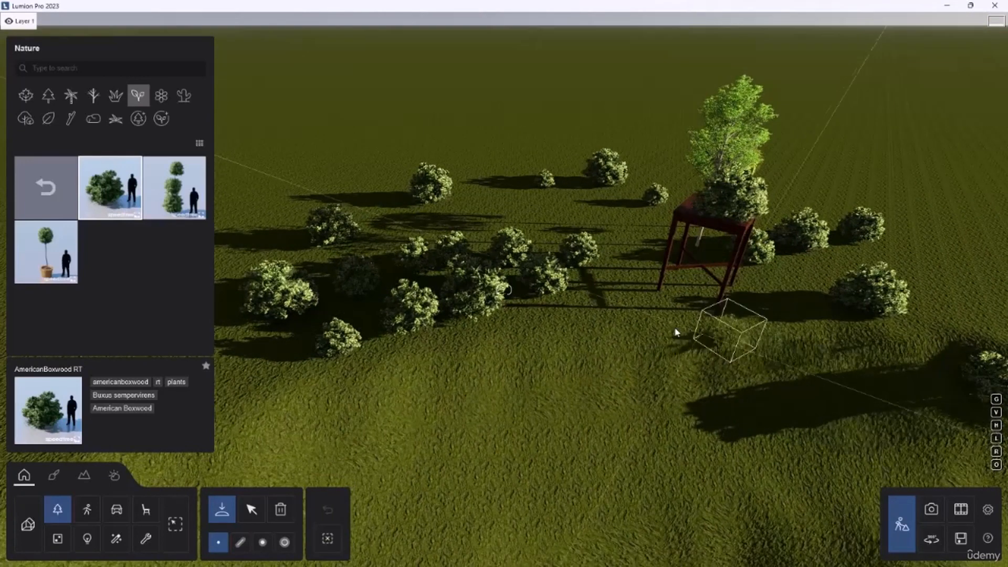
pyautogui.click(659, 318)
pyautogui.moveTo(649, 319); pyautogui.dragTo(682, 312, button='right')
pyautogui.click(625, 274)
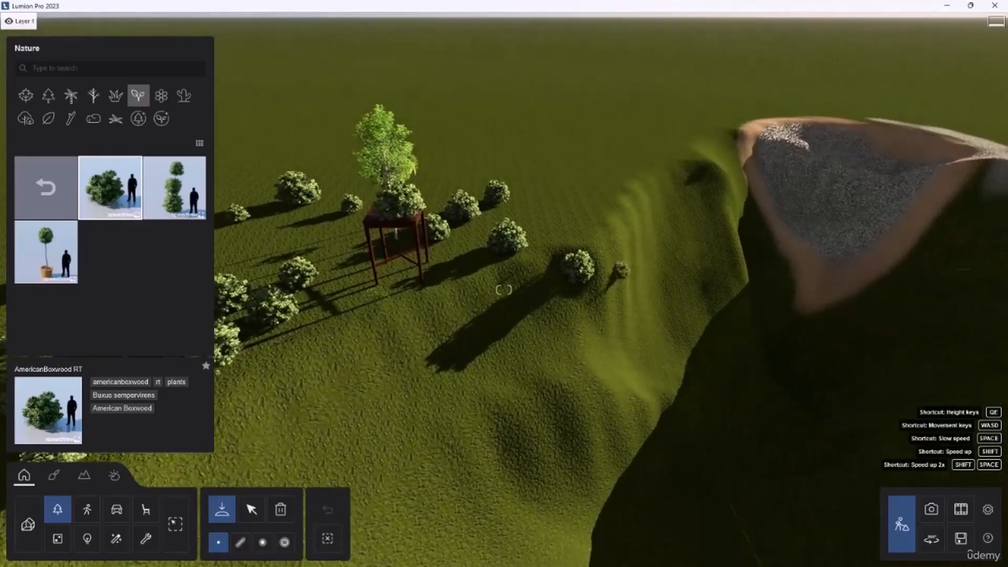
pyautogui.press('w')
pyautogui.moveTo(735, 262); pyautogui.dragTo(748, 219, button='right')
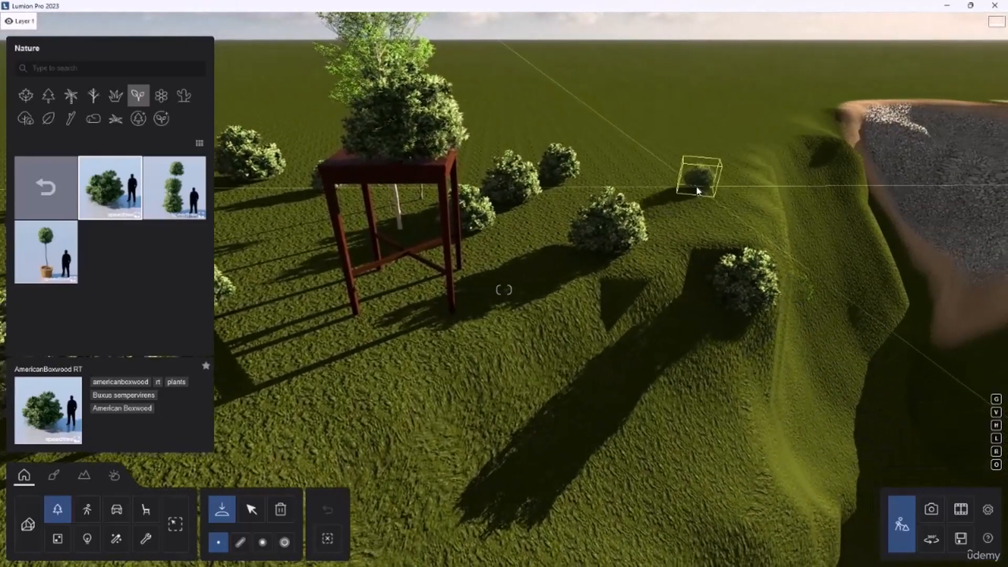
pyautogui.click(697, 190)
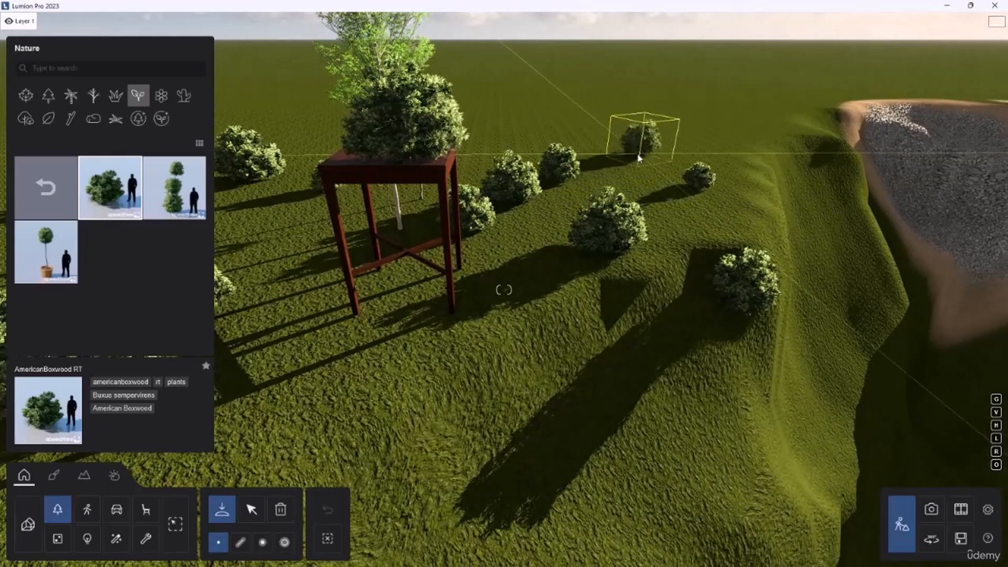
# Raise the placement height and place AmericanBoxwood RT shrubs floating above the grass near the ridge.
pyautogui.press('h')
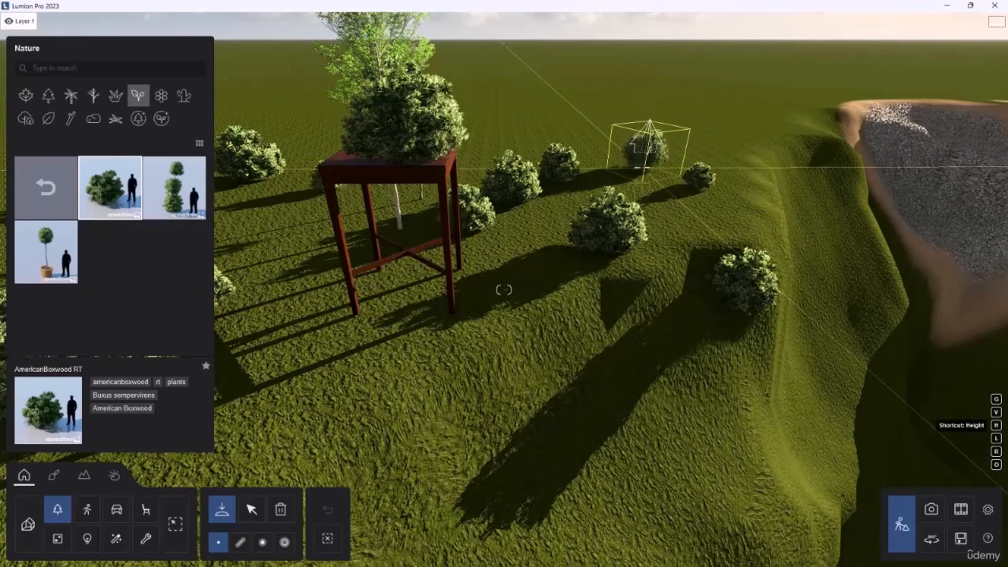
pyautogui.moveTo(649, 147); pyautogui.dragTo(656, 103)
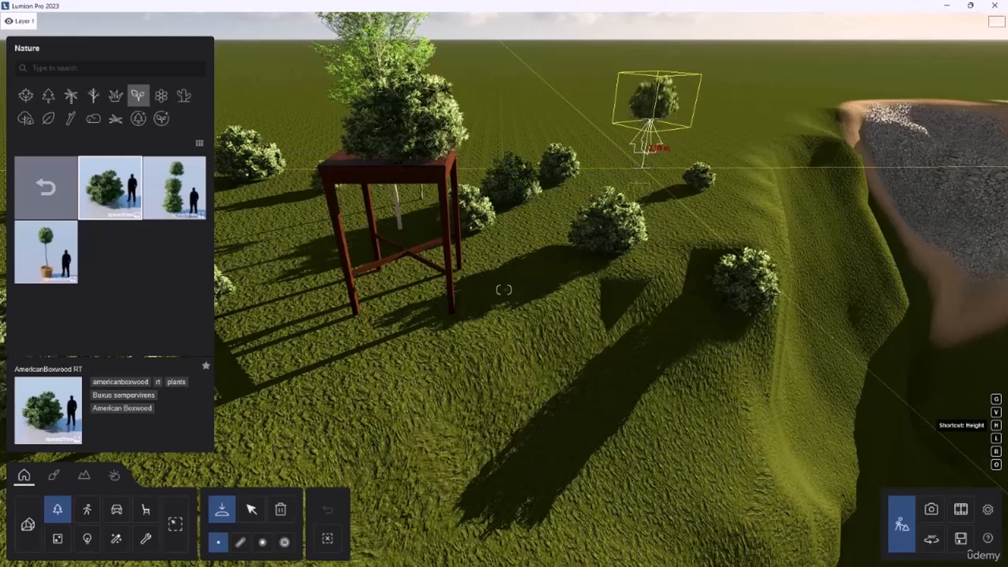
pyautogui.click(644, 168)
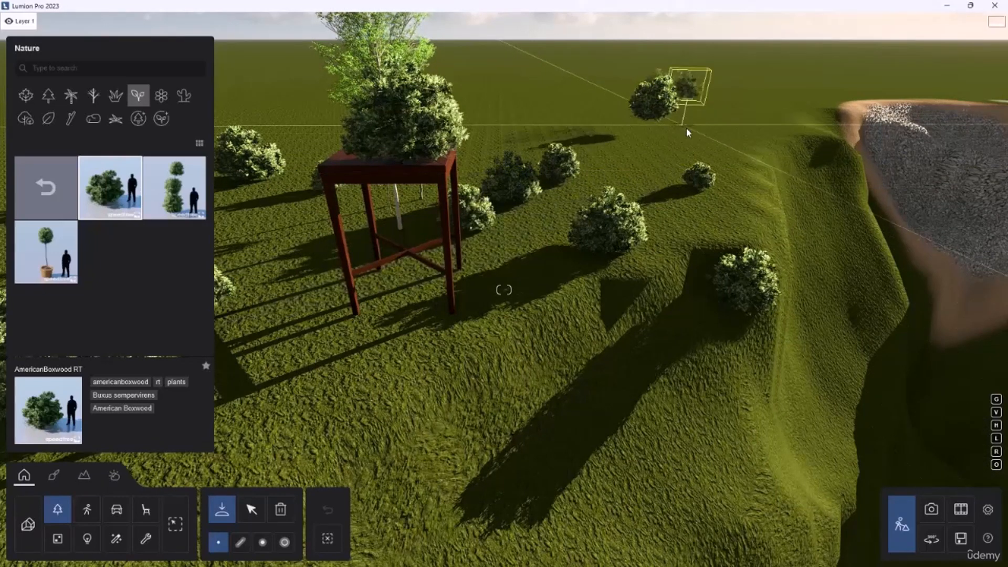
pyautogui.click(685, 213)
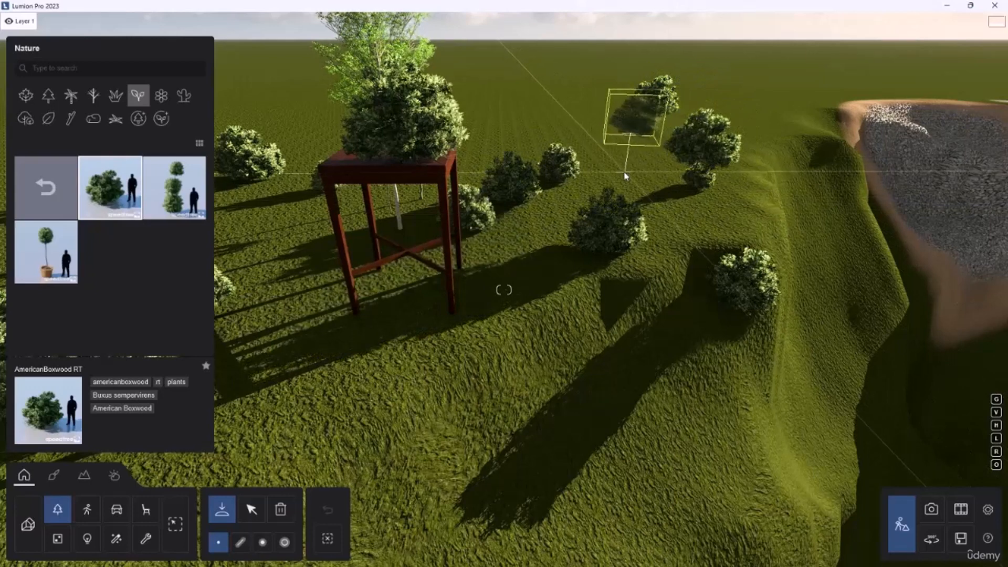
# Lower the placement height back to ground level and place an AmericanBoxwood RT on the grass by the floating shrubs.
pyautogui.press('h')
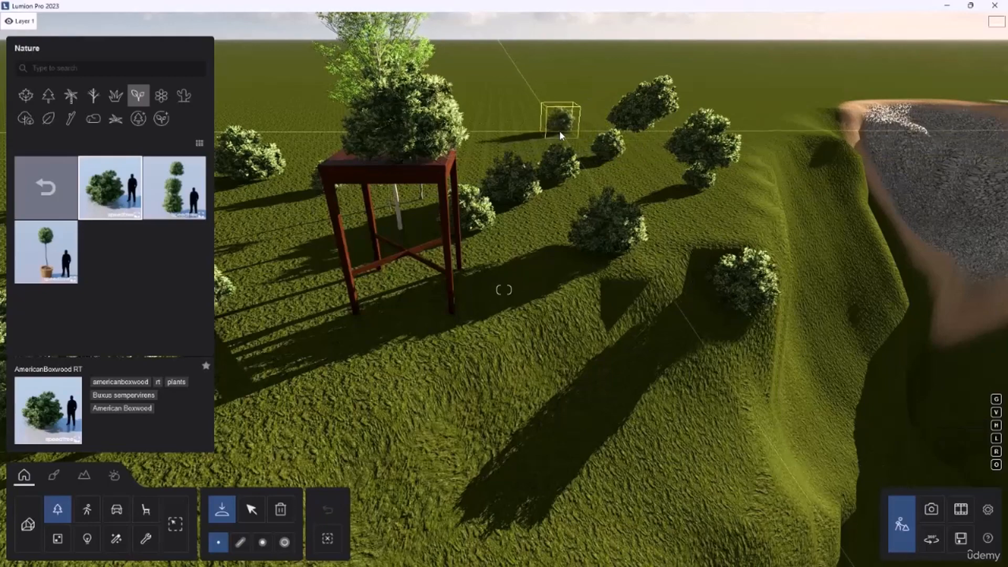
pyautogui.click(521, 140)
pyautogui.click(680, 199)
# Place one AmericanBoxwood RT on the grass just in front of the floating shrubs, beside the shrub nearest the table.
pyautogui.moveTo(679, 200); pyautogui.dragTo(773, 318, button='right')
pyautogui.press('w')
pyautogui.press('w')
pyautogui.press('q')
pyautogui.press('q')
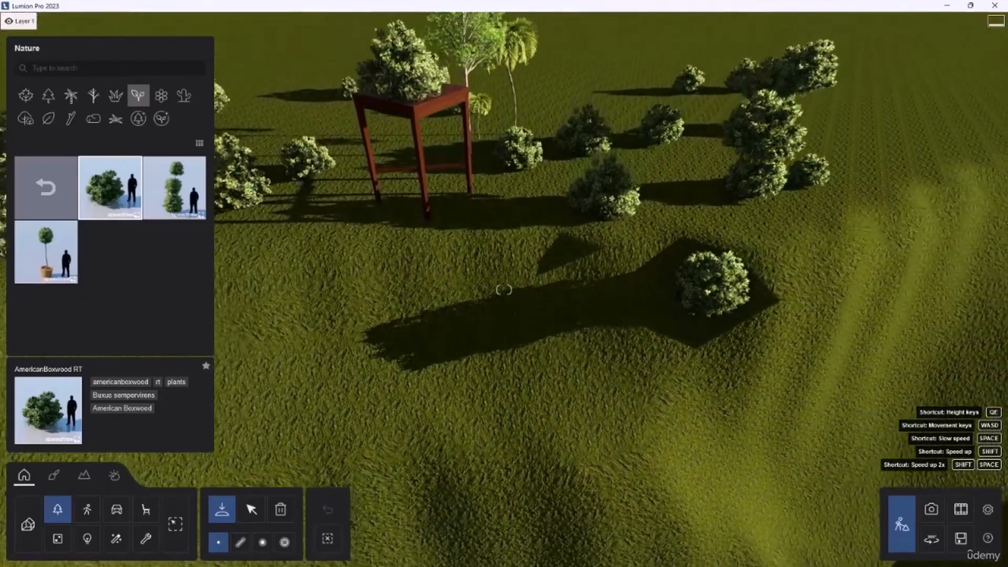
pyautogui.moveTo(819, 181); pyautogui.dragTo(824, 161, button='right')
pyautogui.moveTo(689, 191); pyautogui.dragTo(656, 230, button='right')
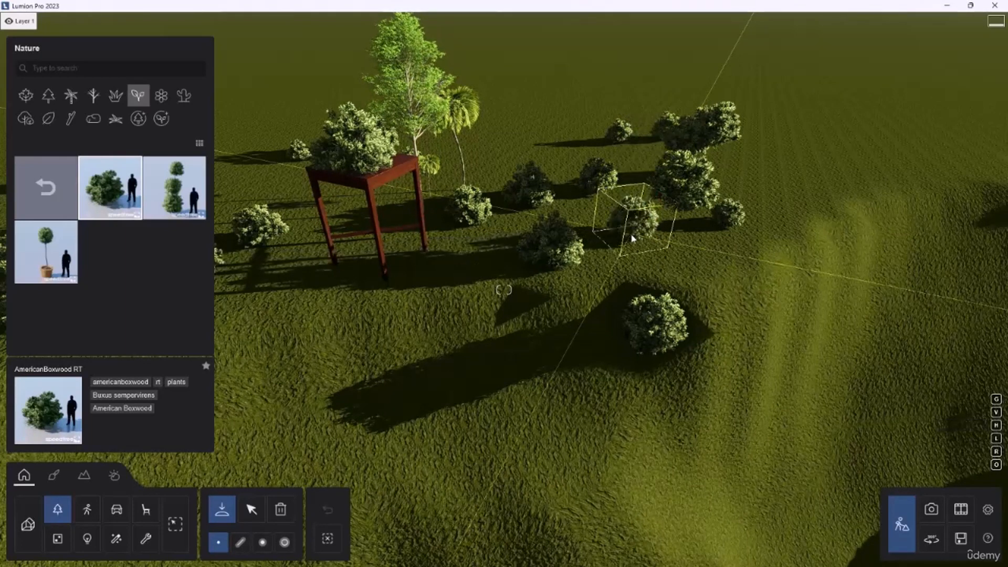
pyautogui.click(633, 238)
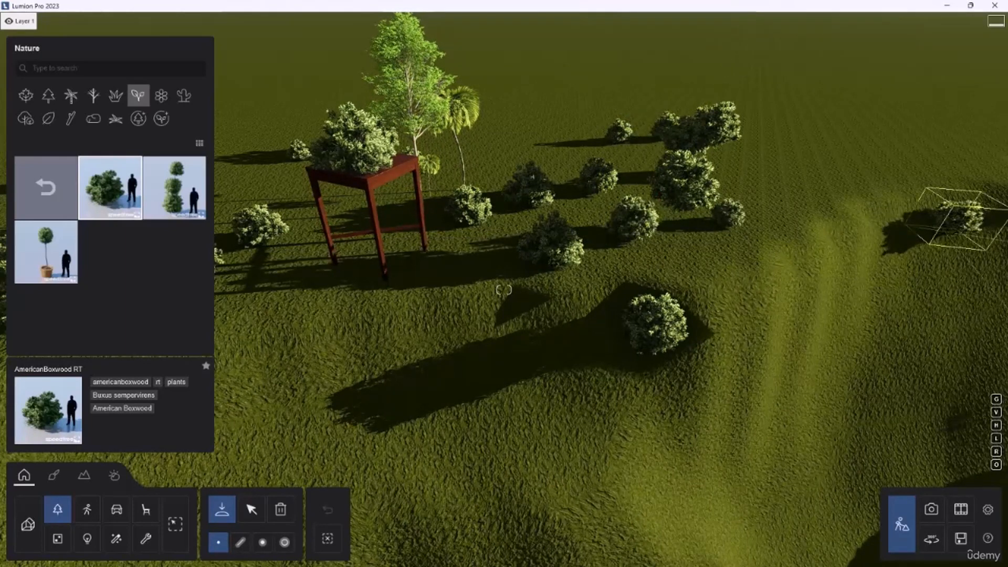